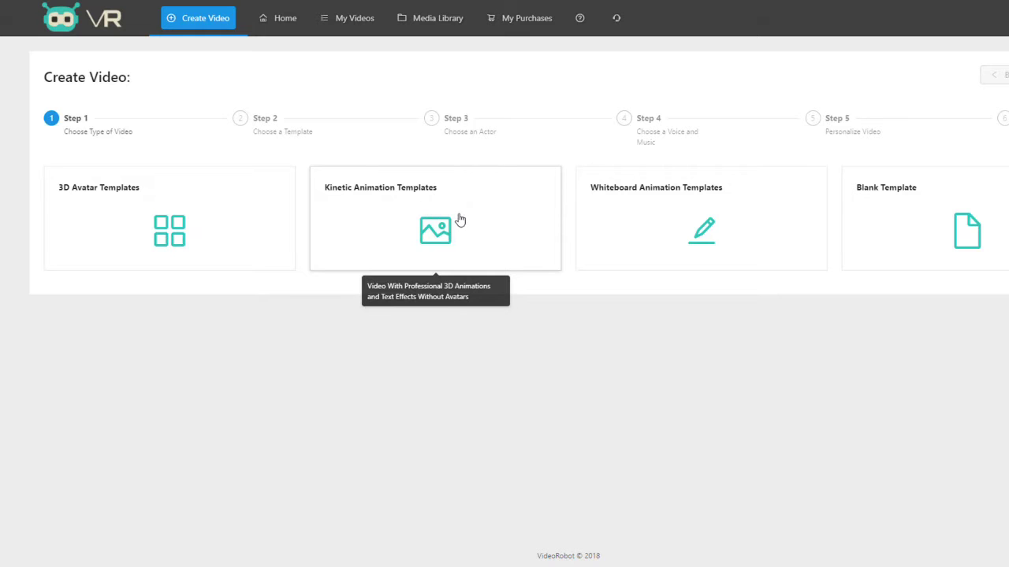
- Select the Kinetic Animation Templates card as the Step 1 video type
left_click(465, 220)
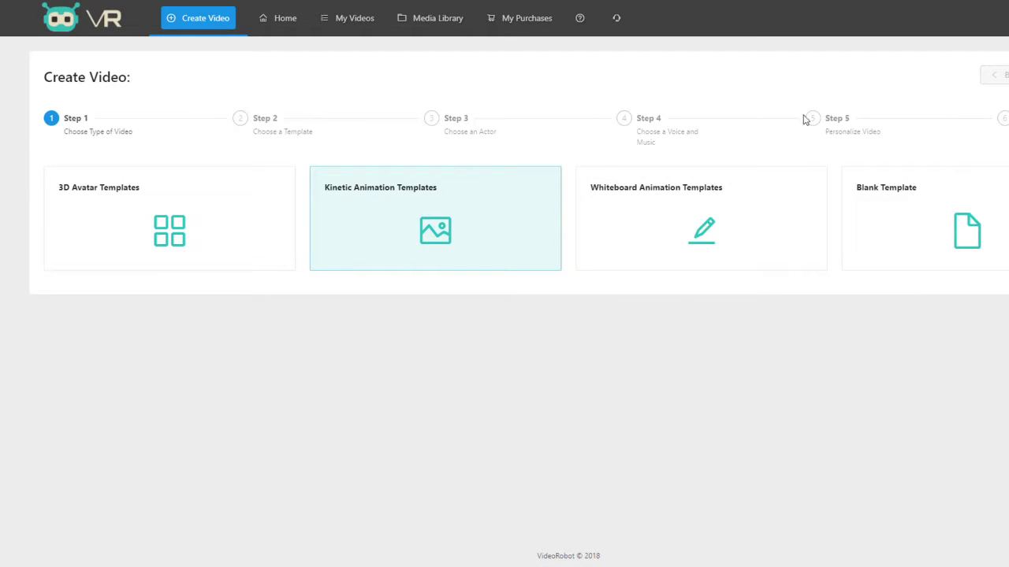
- Advance to Step 2 and look through the first page of templates
left_click(1007, 74)
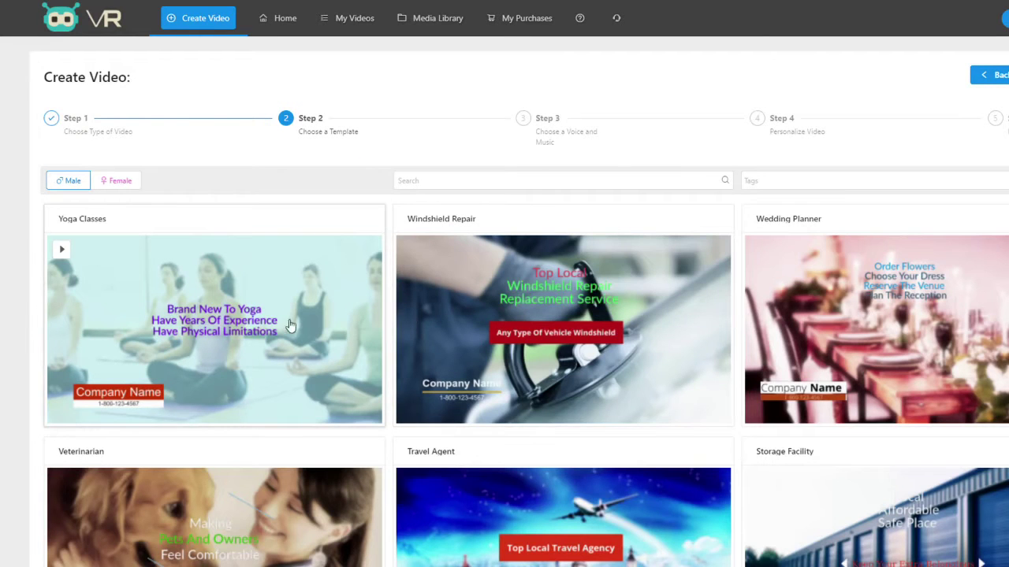
scroll(394, 284, "down", 8)
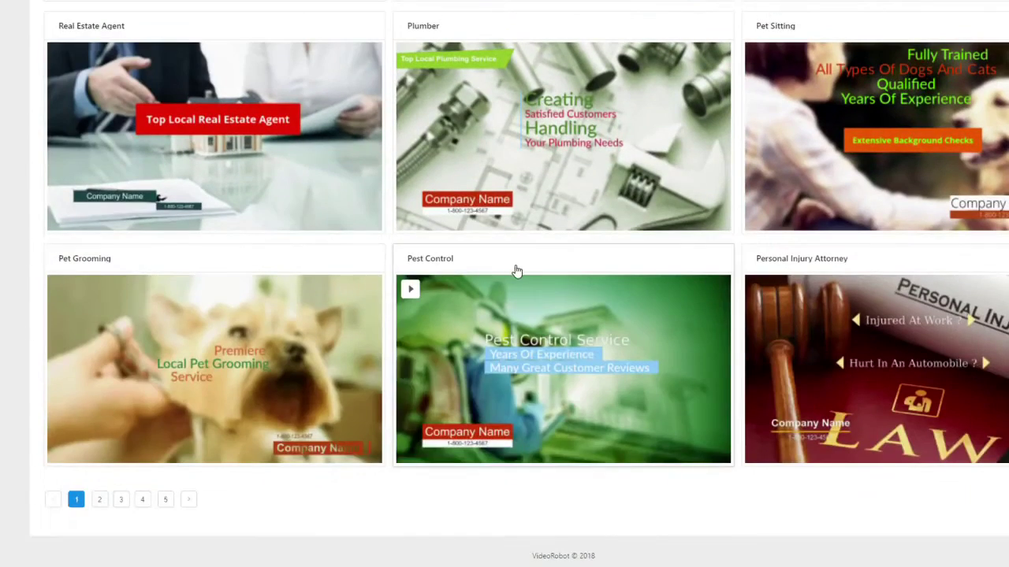
scroll(513, 270, "up", 7)
scroll(516, 272, "down", 3)
scroll(516, 272, "down", 4)
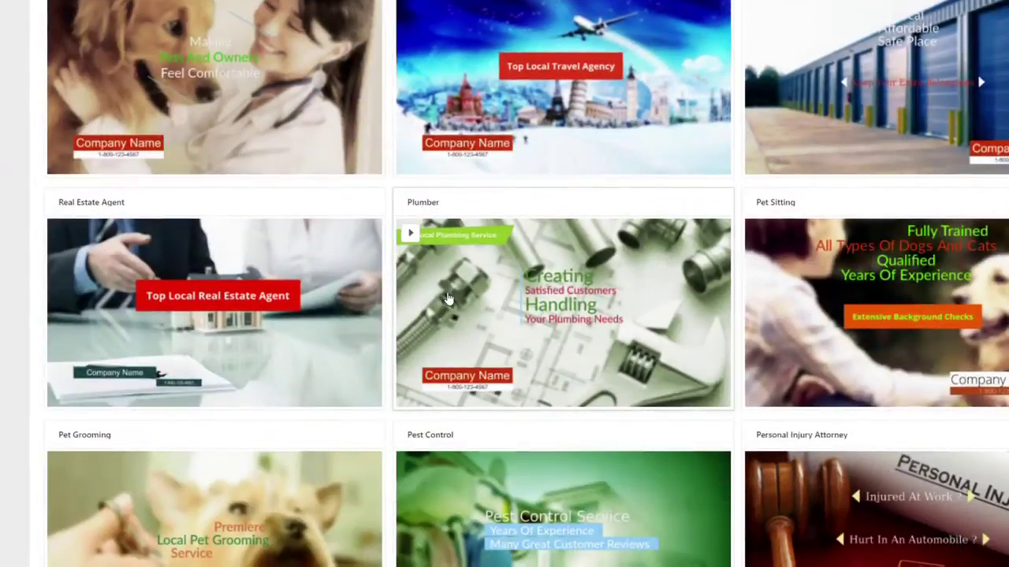
- Look through the second page of templates
left_click(189, 500)
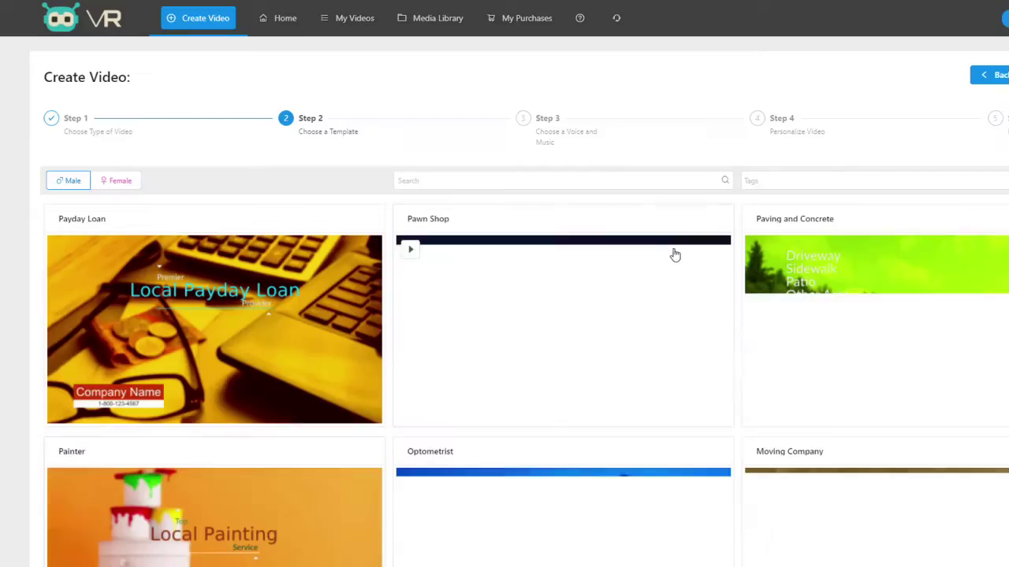
scroll(734, 250, "down", 7)
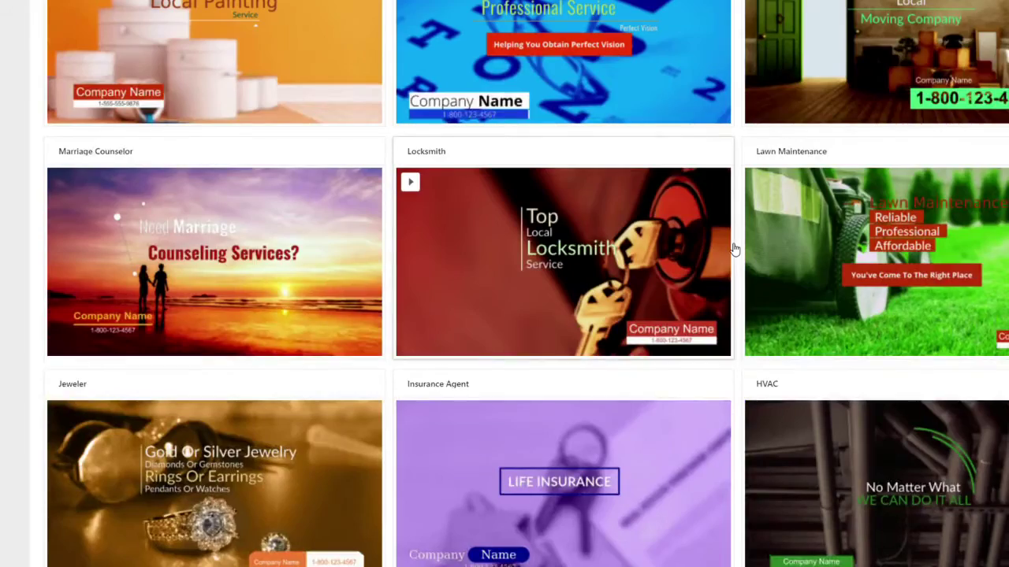
scroll(732, 249, "down", 2)
scroll(732, 250, "up", 8)
scroll(839, 274, "down", 7)
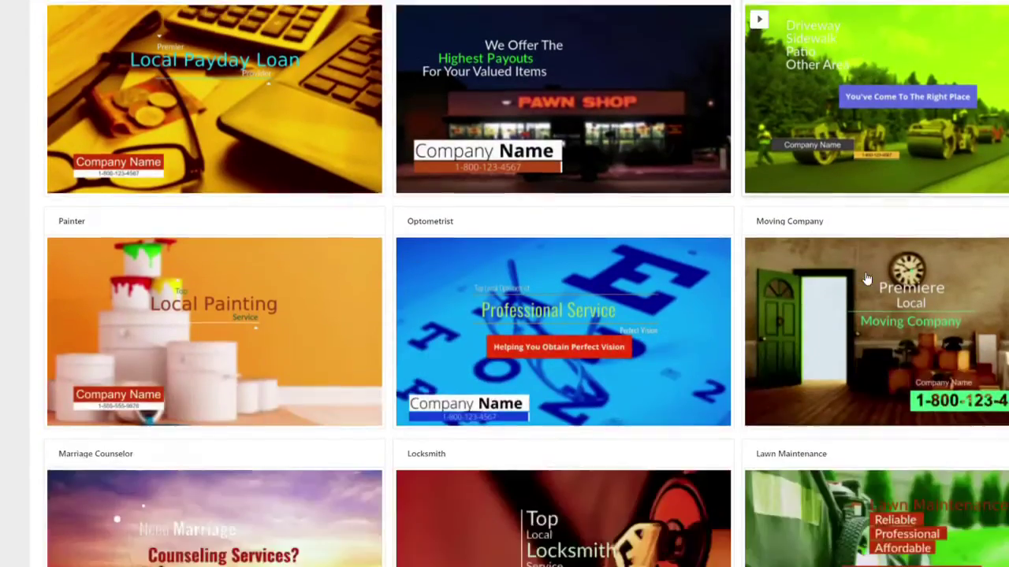
scroll(858, 280, "down", 2)
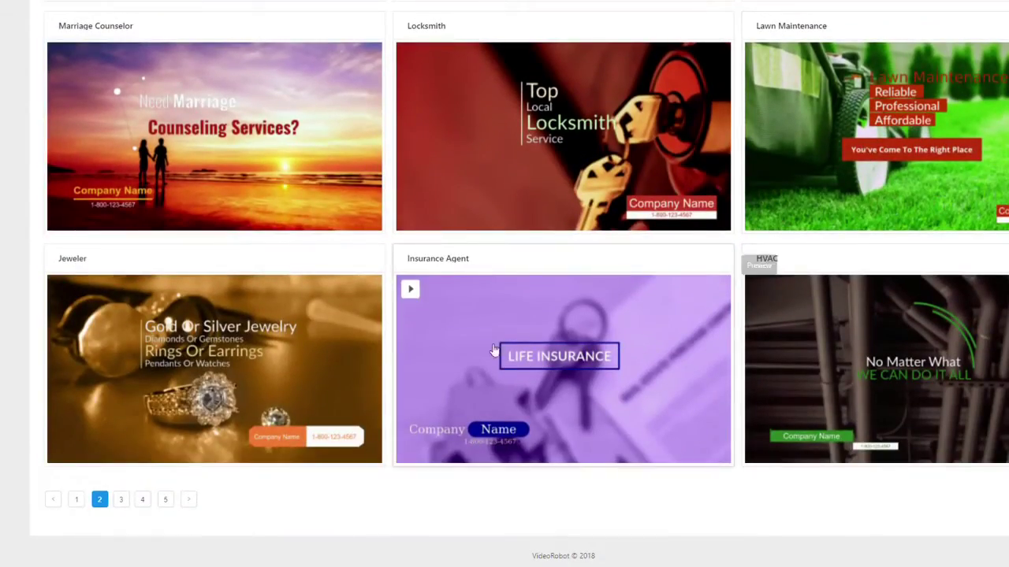
scroll(355, 297, "up", 10)
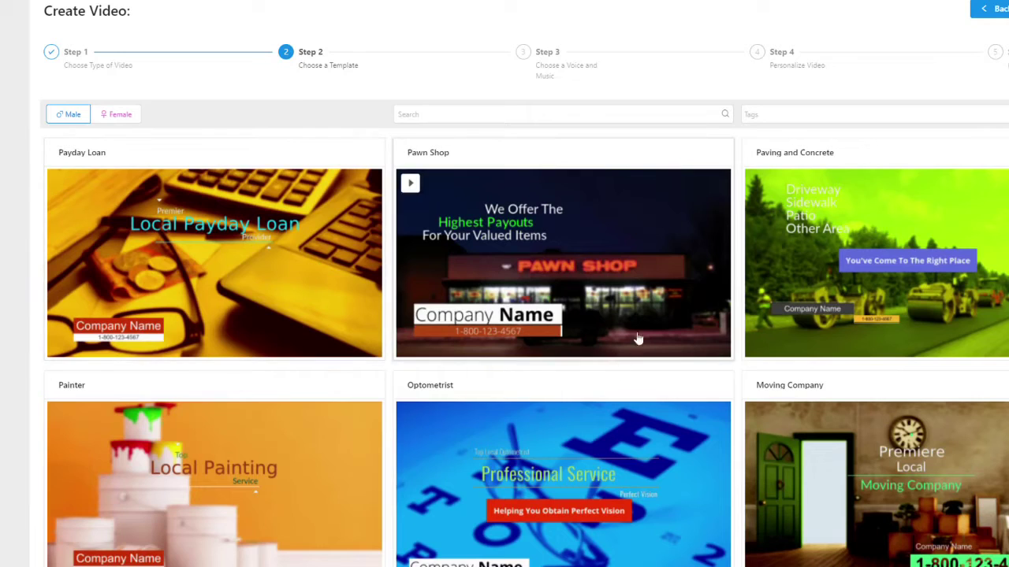
scroll(636, 338, "down", 7)
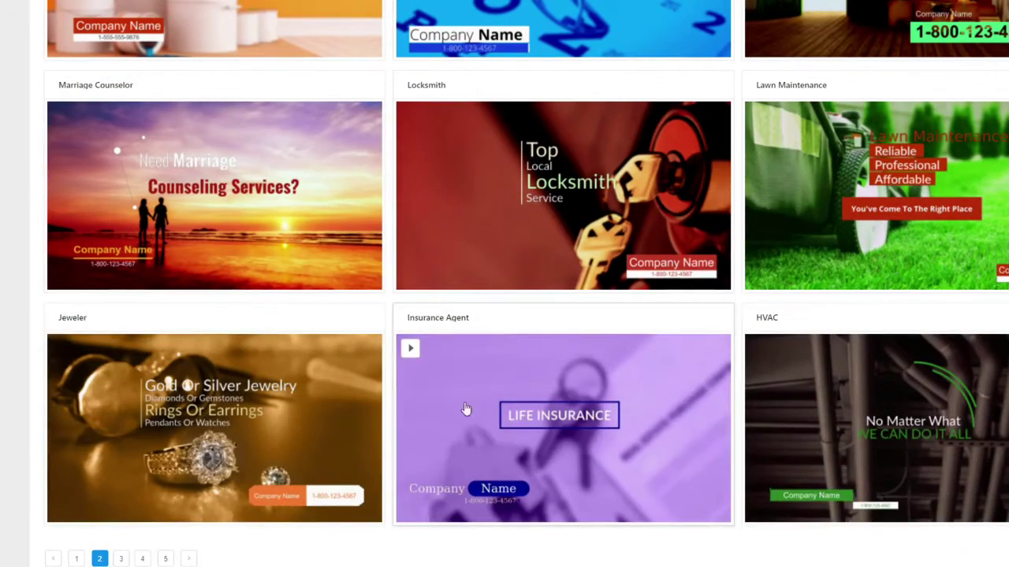
- Browse template pages 3 and 4, reaching Divorce Attorney, Dentist and CPA
left_click(120, 559)
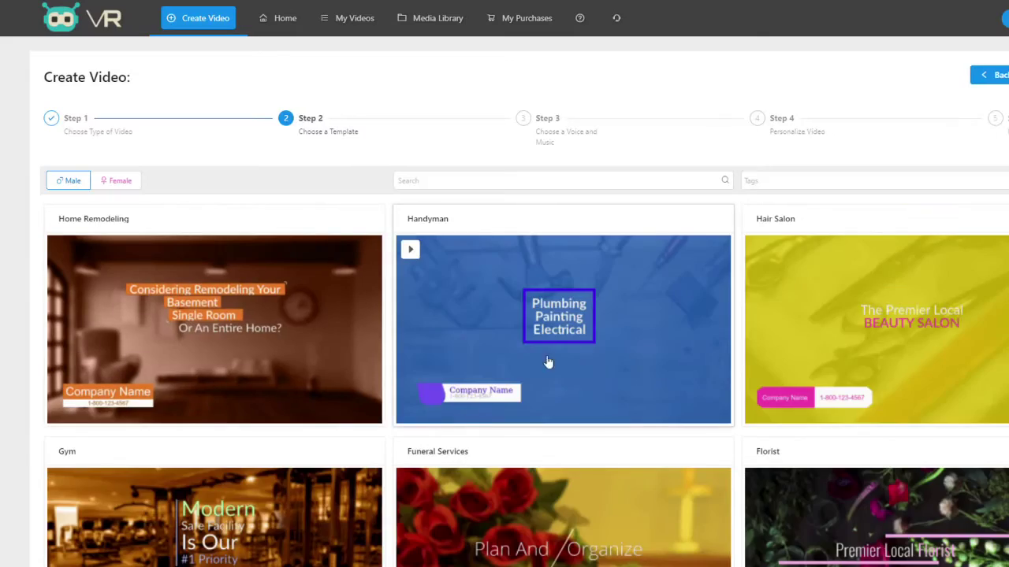
scroll(745, 304, "down", 4)
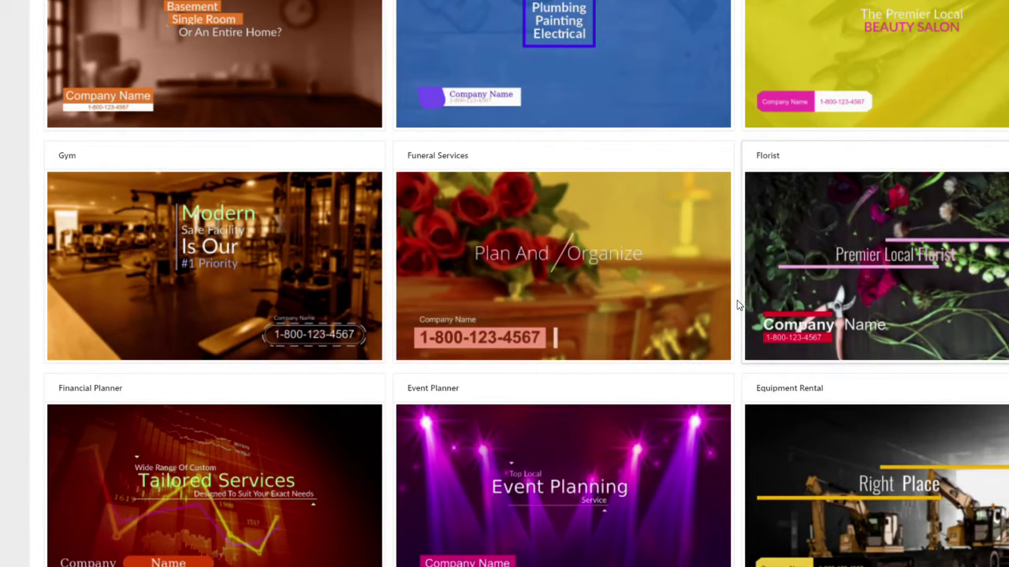
scroll(708, 367, "down", 4)
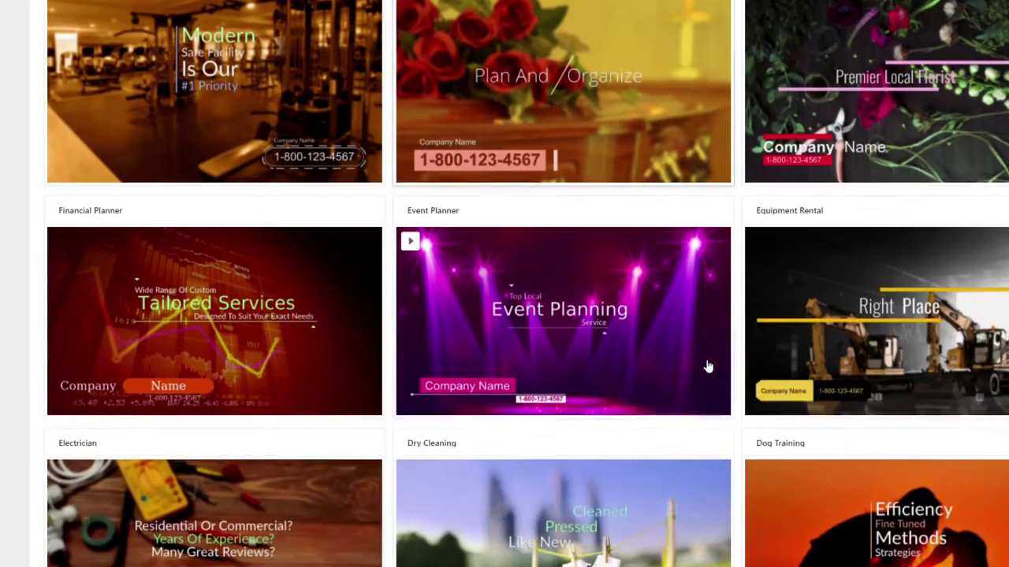
scroll(708, 366, "up", 8)
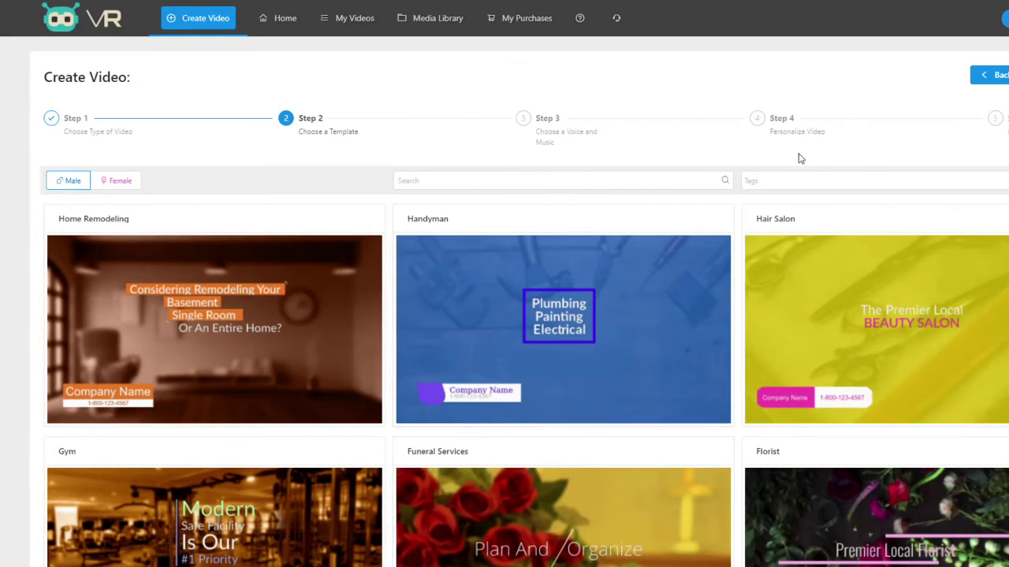
scroll(211, 327, "down", 9)
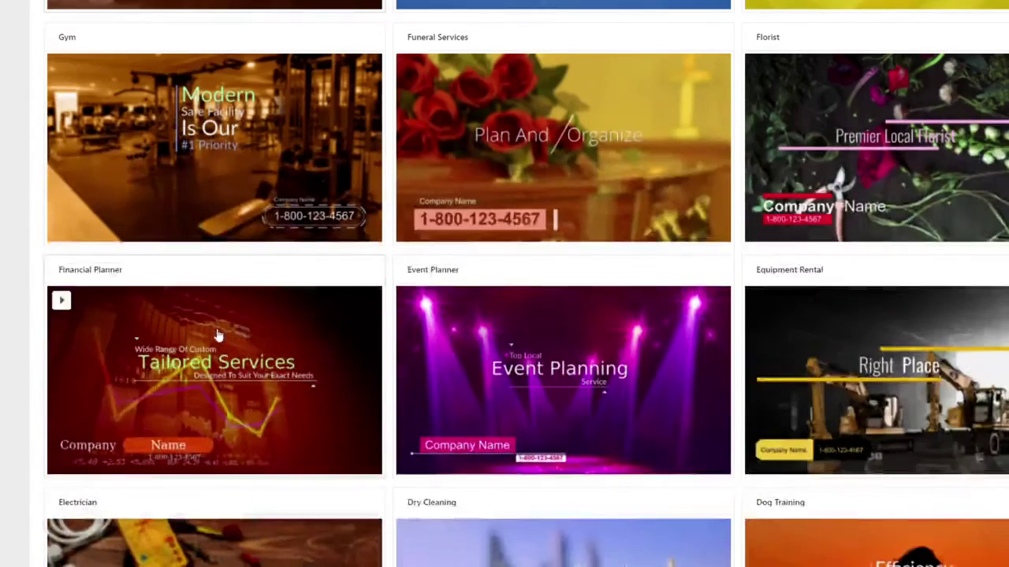
left_click(143, 500)
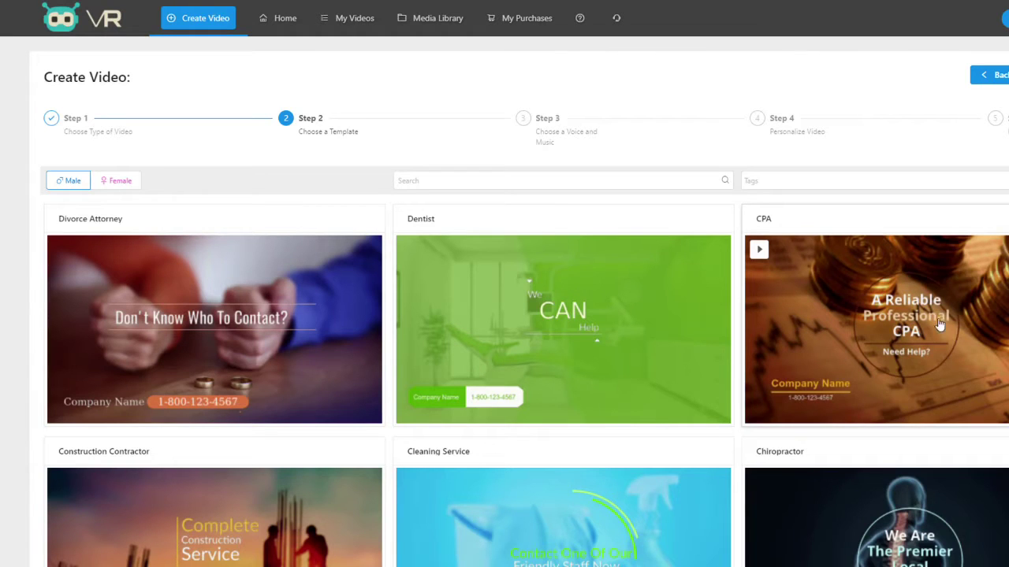
mouse_move(758, 251)
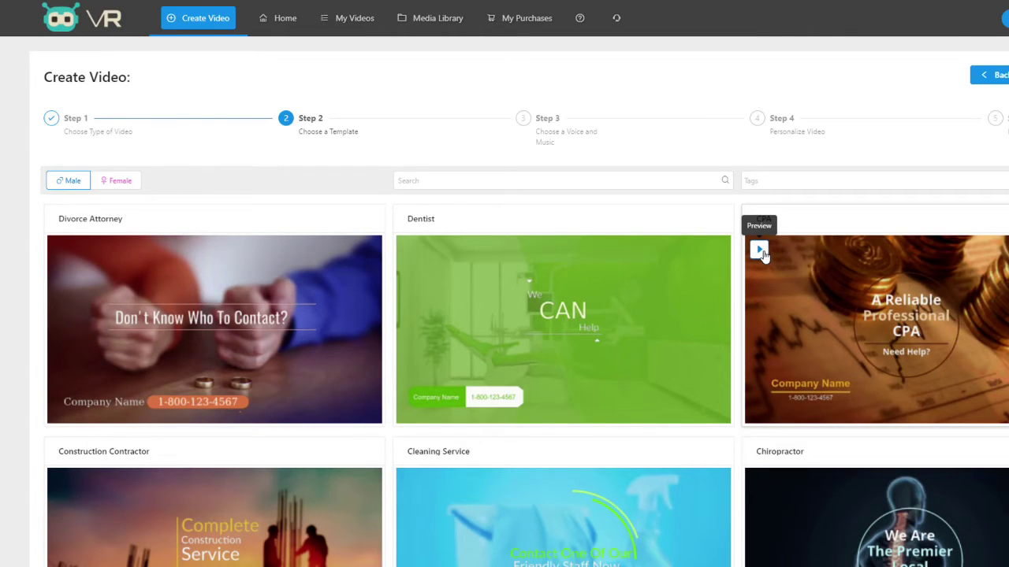
left_click(760, 251)
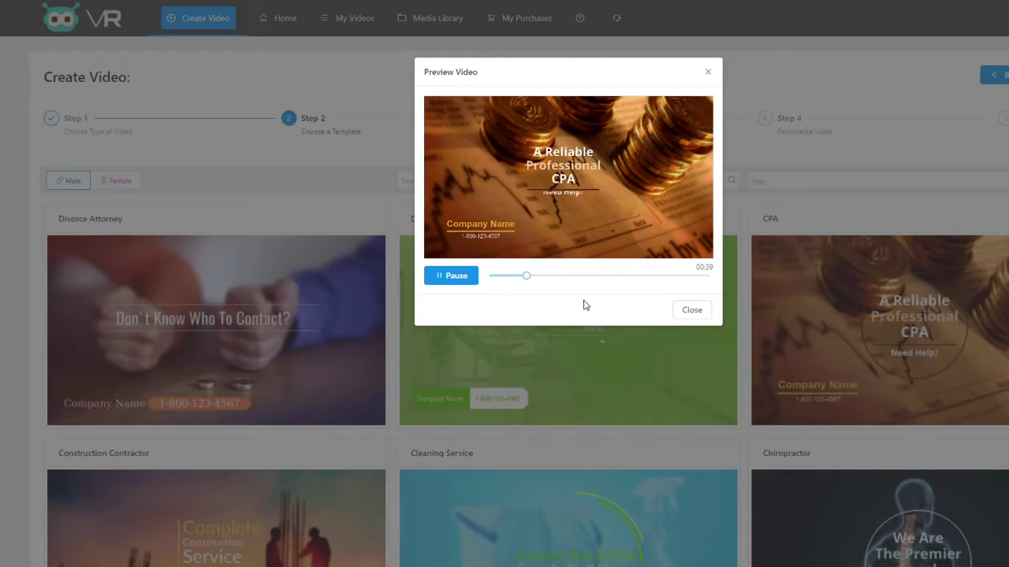
left_click(465, 278)
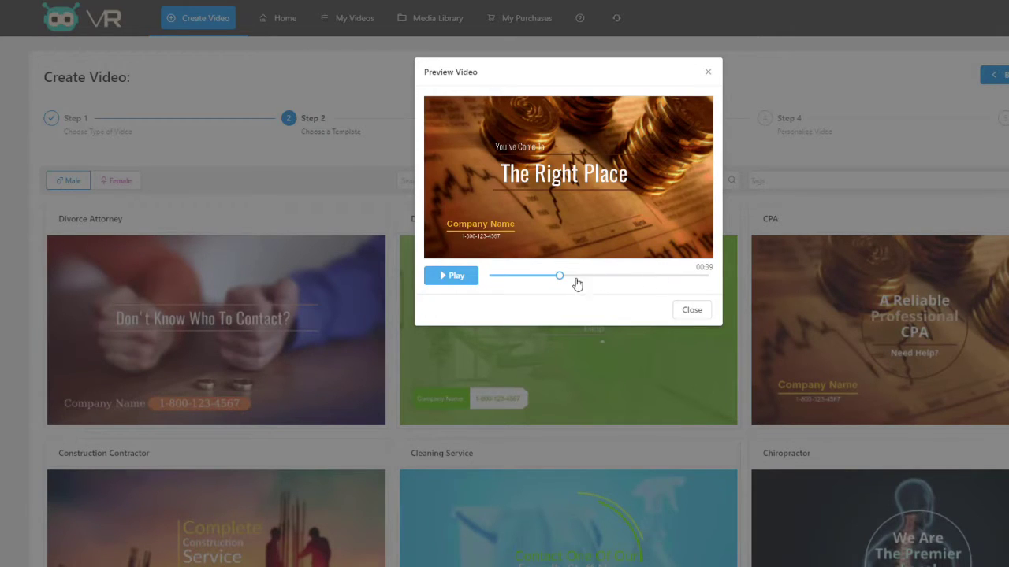
left_click(602, 277)
left_click(642, 276)
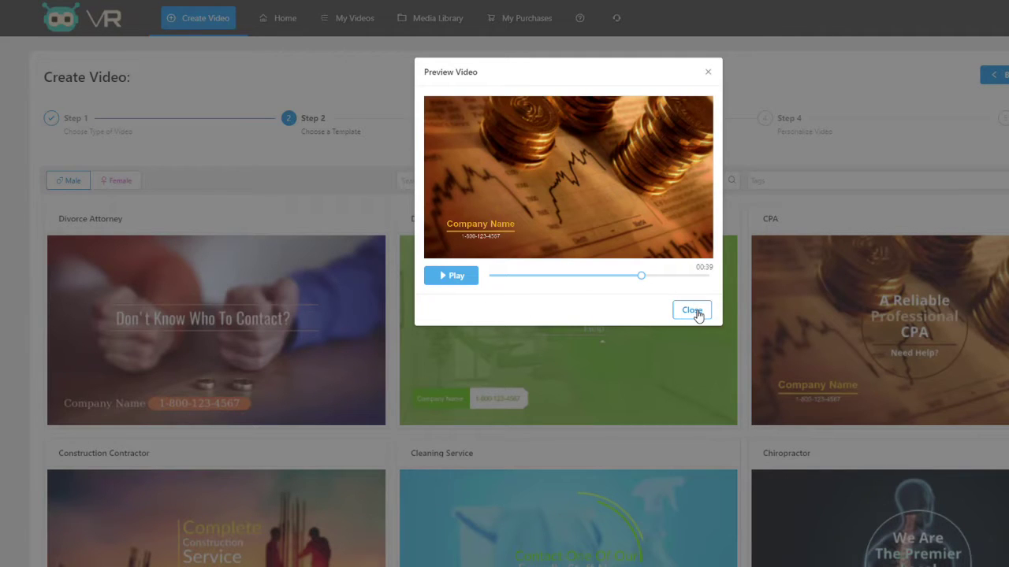
left_click(692, 311)
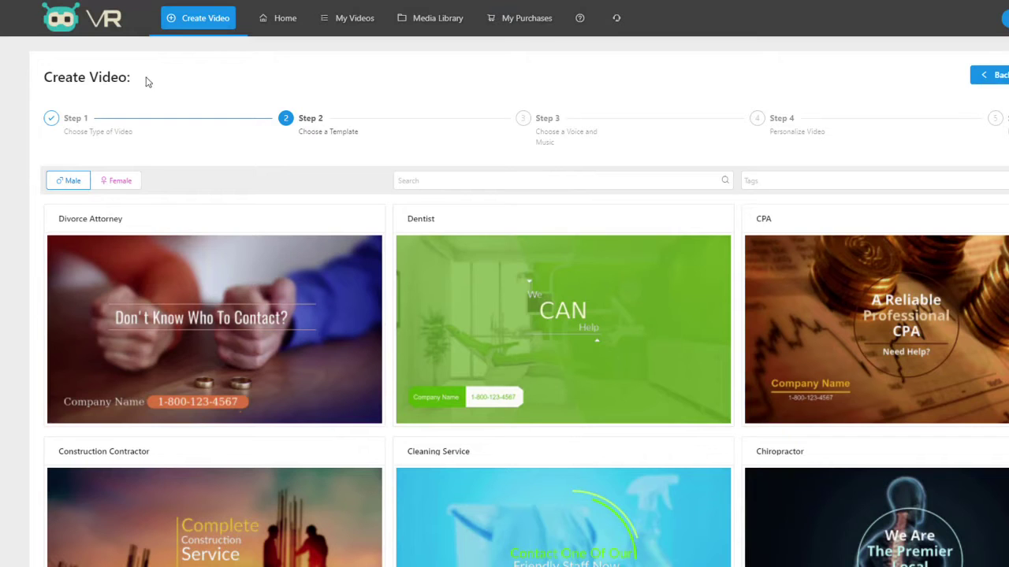
scroll(130, 47, "right", 1)
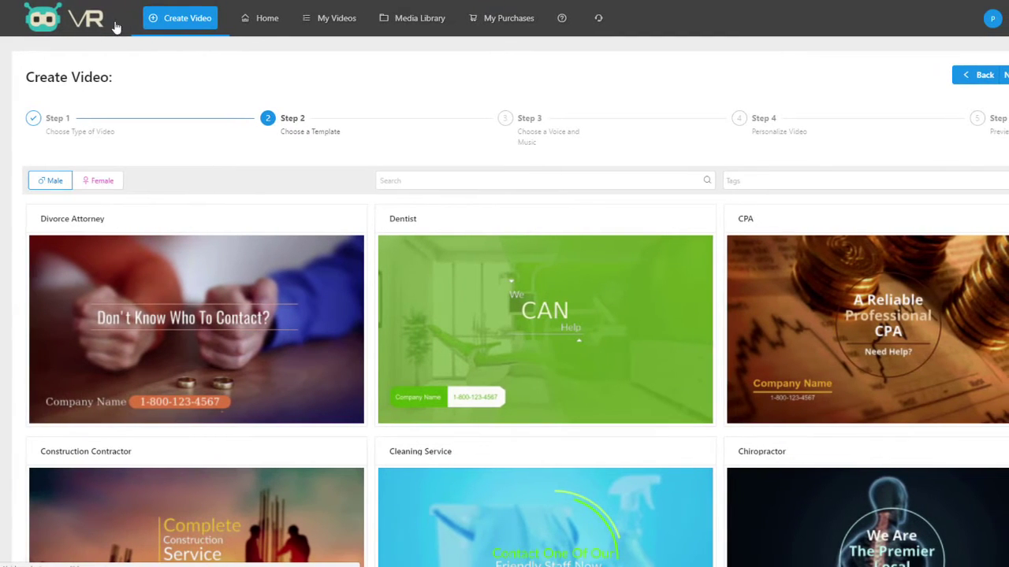
left_click(53, 23)
left_click(640, 140)
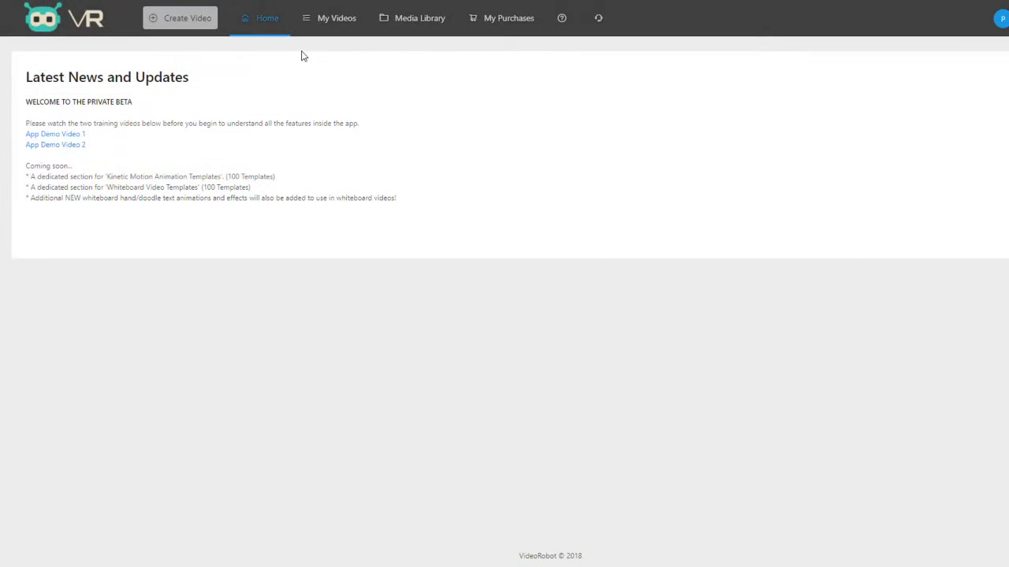
left_click(205, 27)
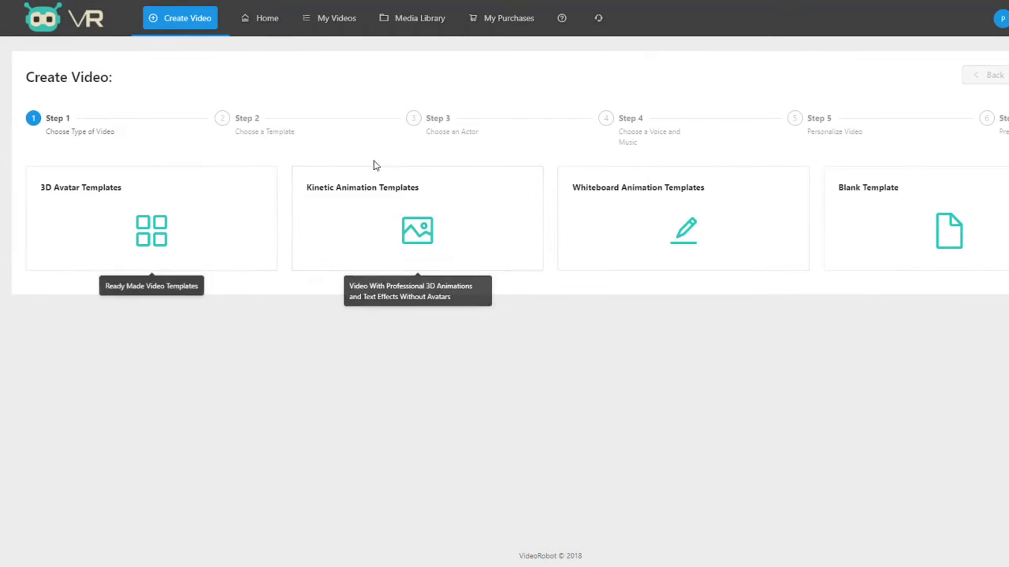
left_click_drag(654, 206, 543, 153)
left_click(367, 190)
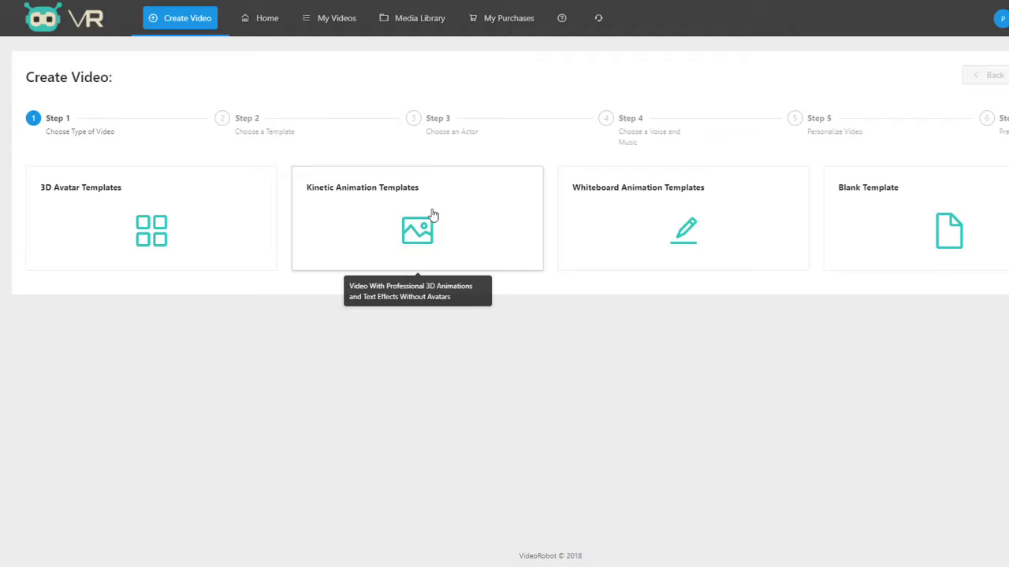
- Pick Whiteboard Animation Templates, filter to female characters, and play the Child Care preview
left_click(651, 221)
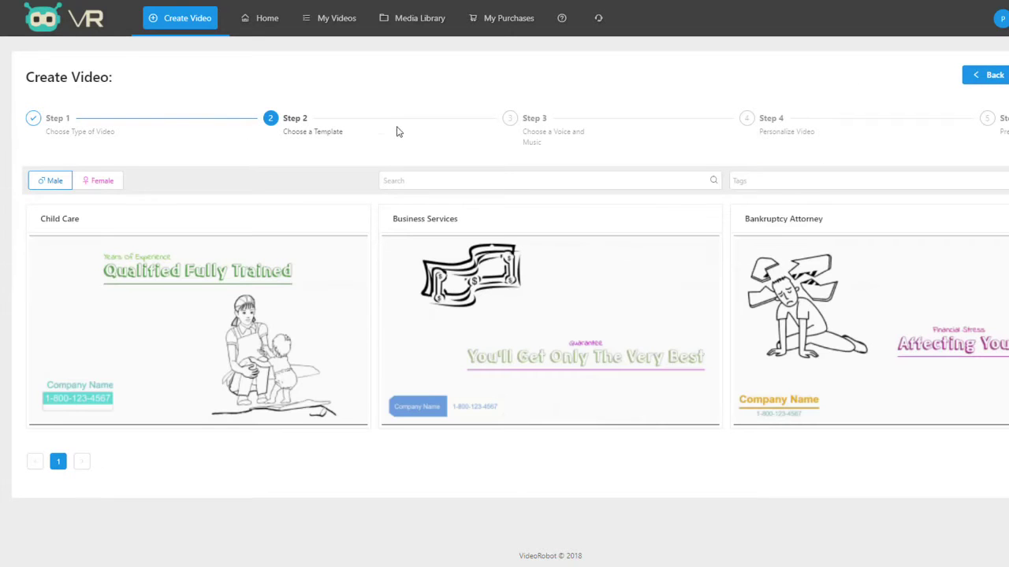
mouse_move(227, 269)
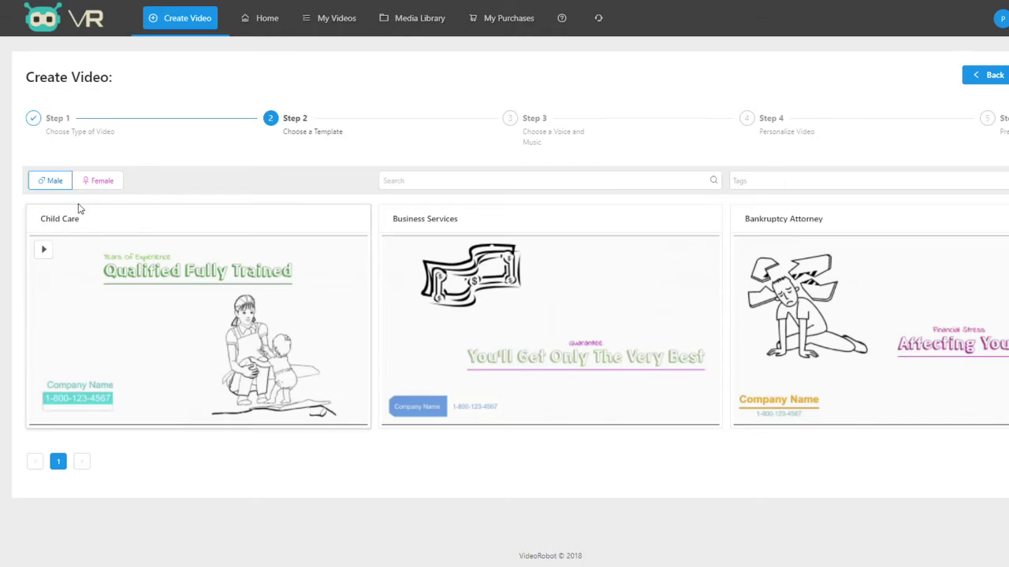
left_click(55, 181)
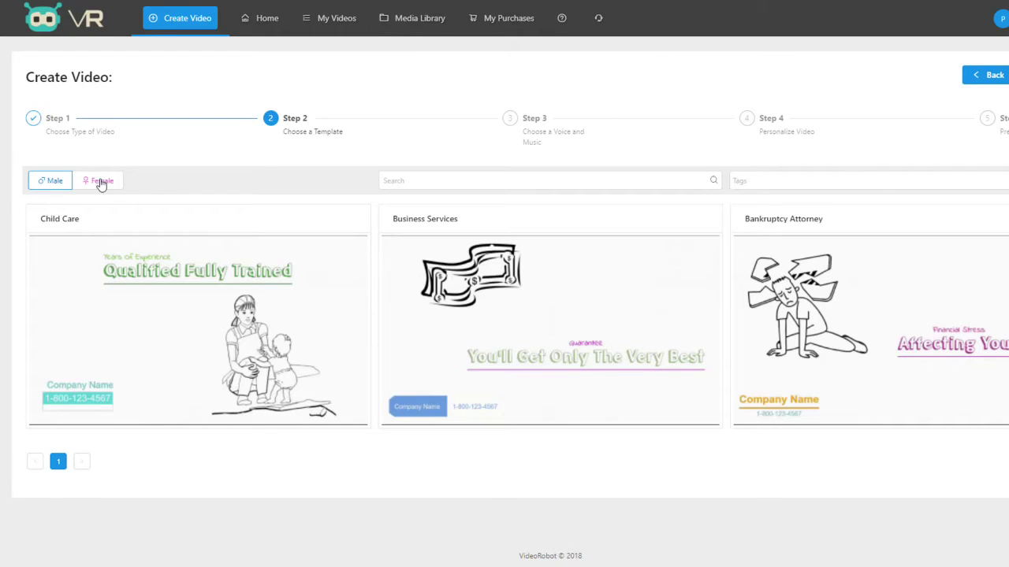
left_click(100, 182)
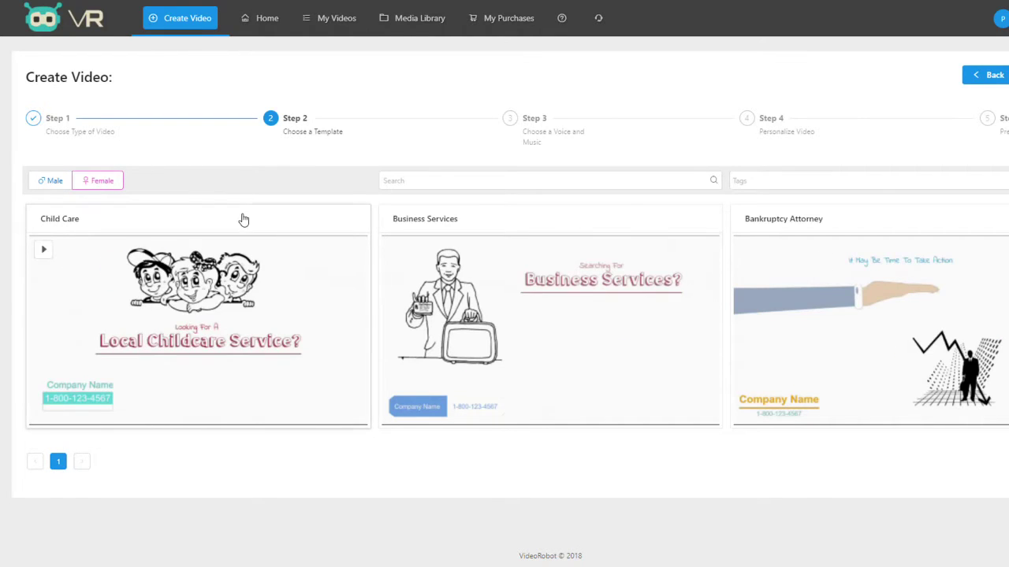
left_click(44, 249)
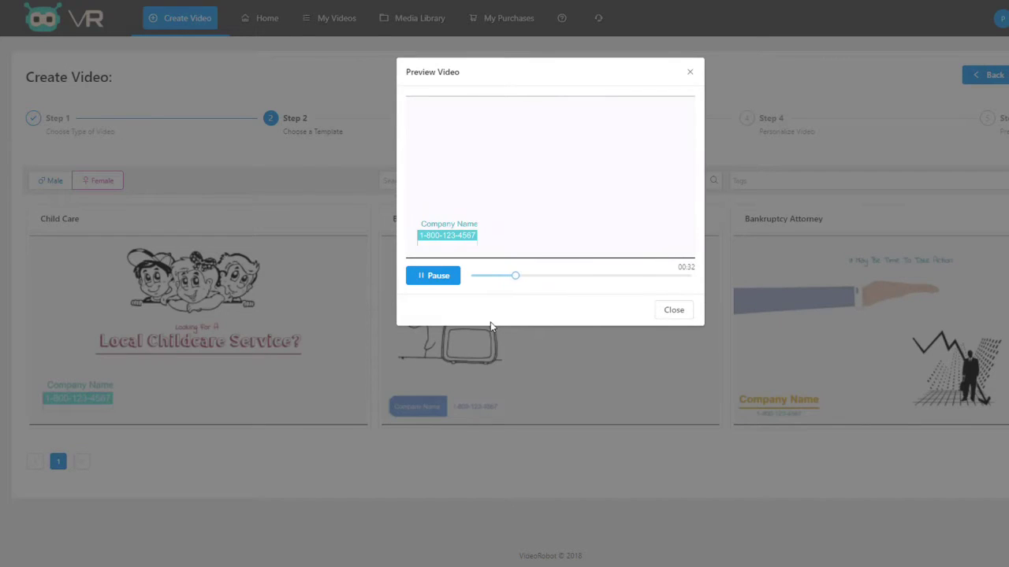
- Pause the Child Care template preview and close it
left_click(443, 280)
left_click(674, 312)
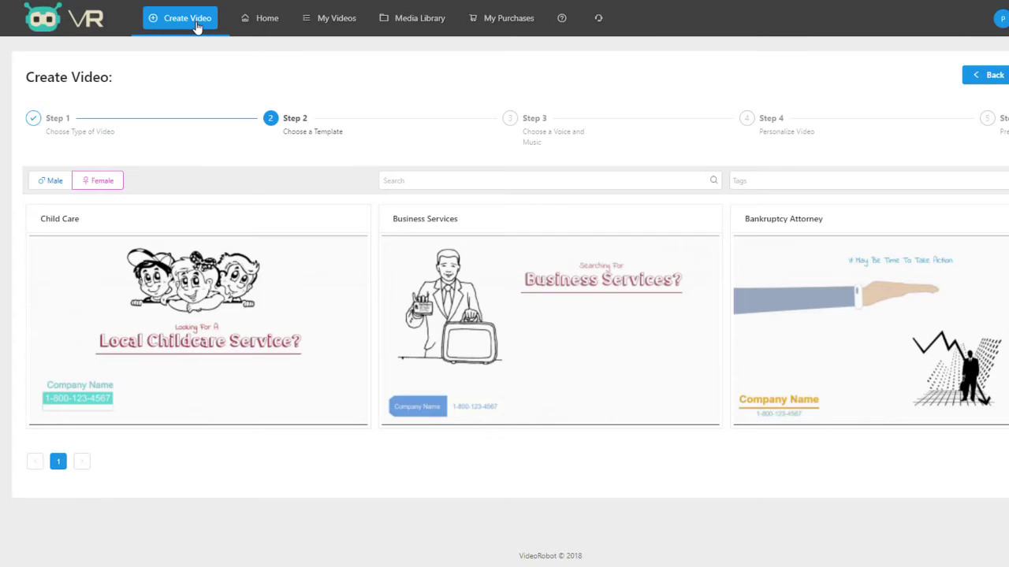
- Discard the whiteboard video and start over with 3D Avatar Templates
left_click(155, 25)
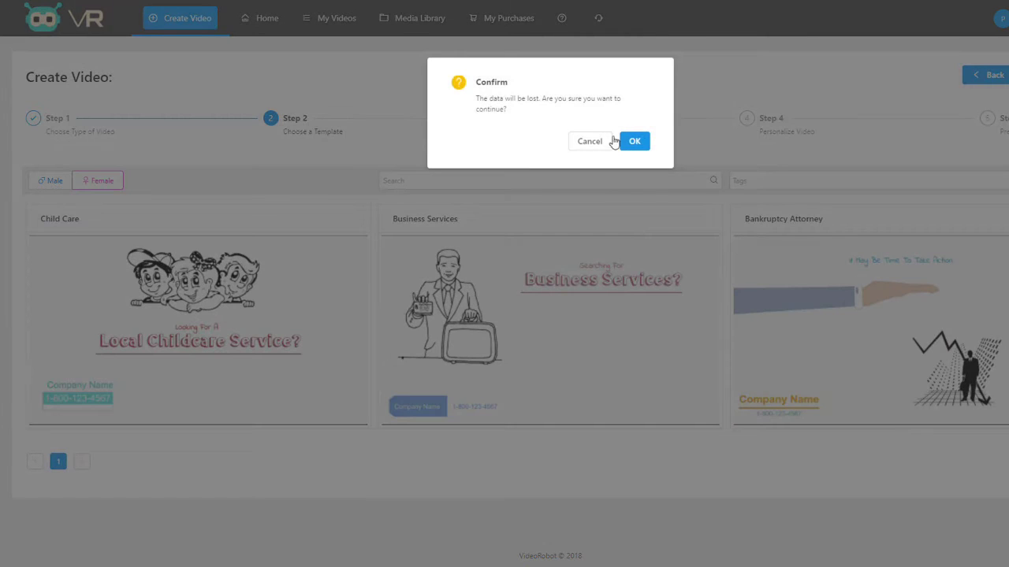
left_click(643, 142)
left_click(196, 26)
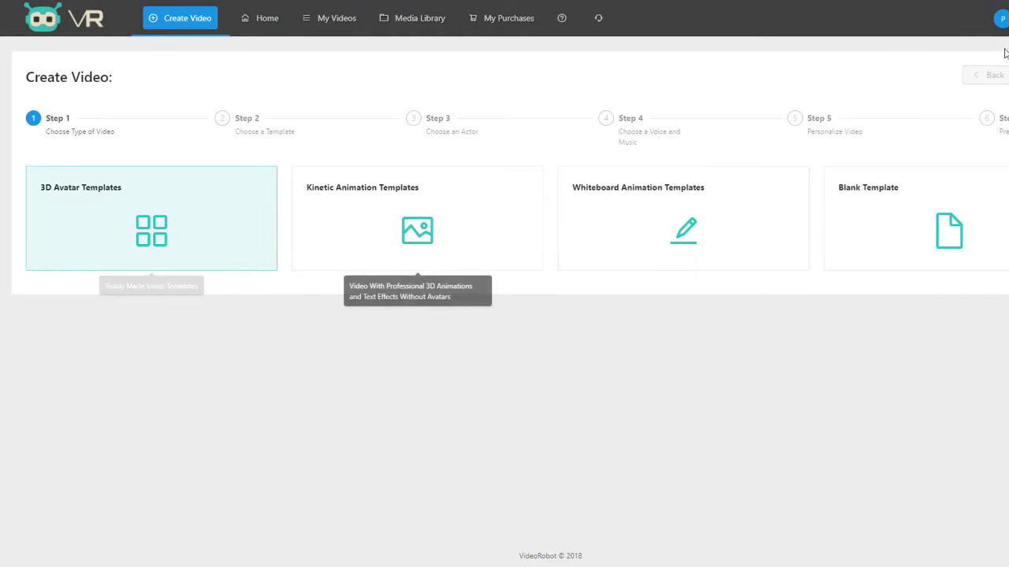
left_click(1005, 75)
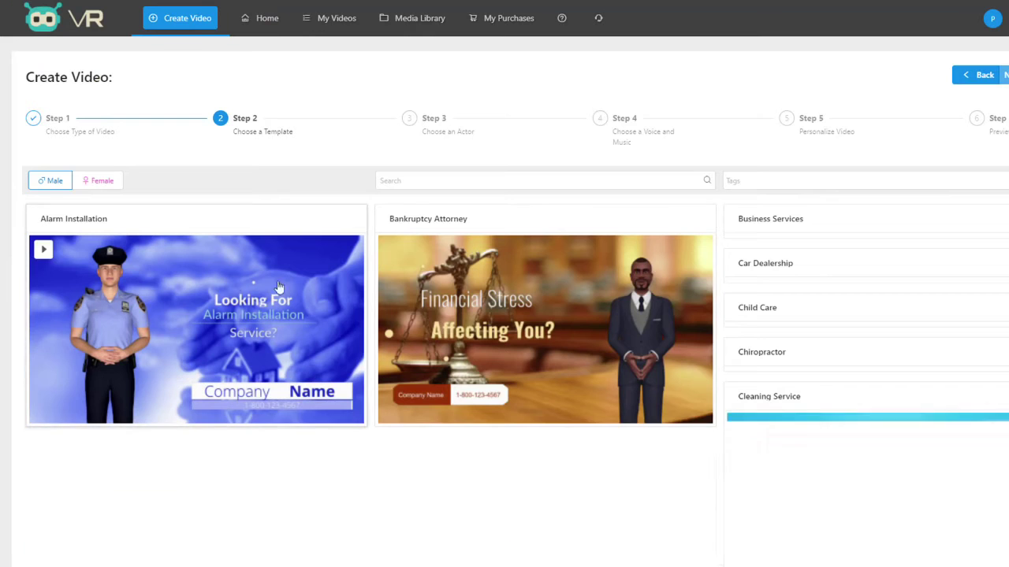
- Toggle the gallery to female then male characters and play the Car Dealership preview
scroll(371, 270, "down", 3)
scroll(362, 270, "up", 3)
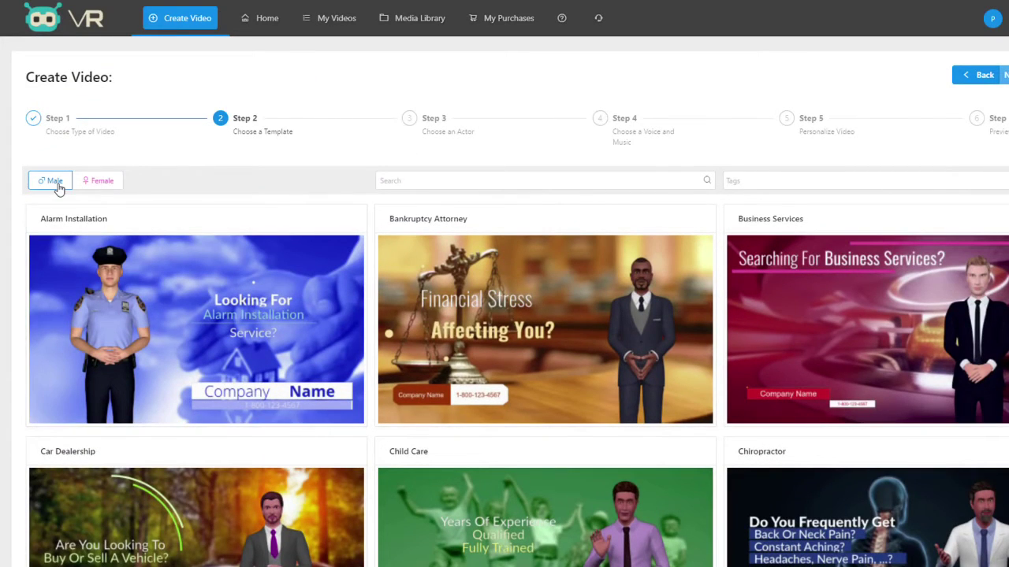
left_click(101, 181)
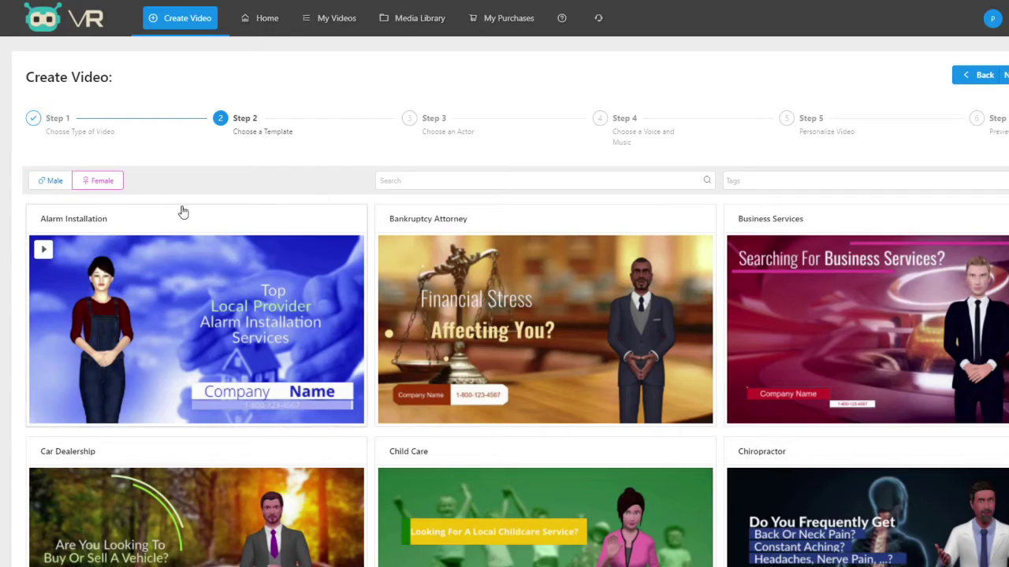
scroll(765, 275, "down", 4)
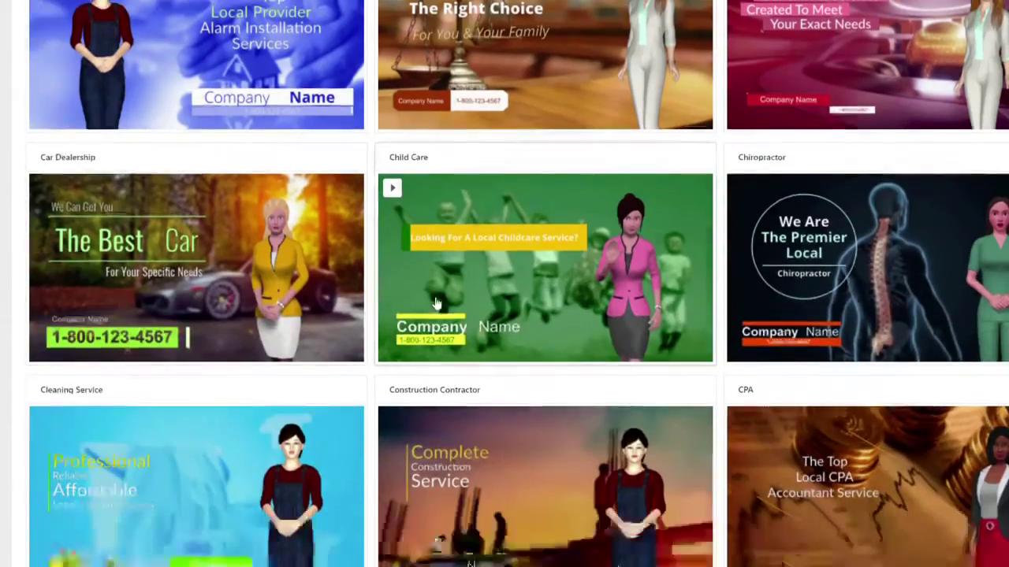
scroll(435, 303, "down", 4)
scroll(394, 315, "up", 8)
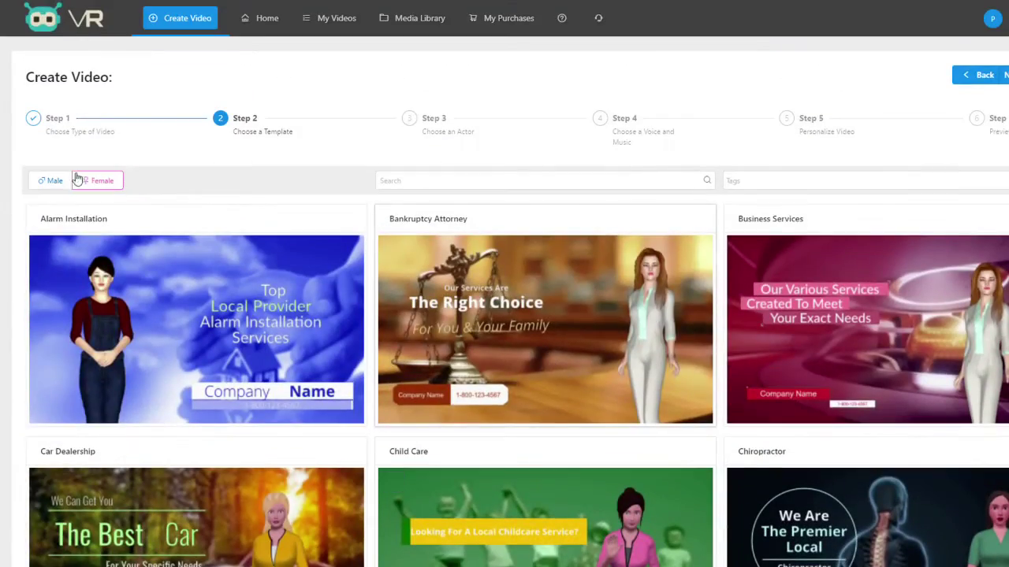
left_click(55, 181)
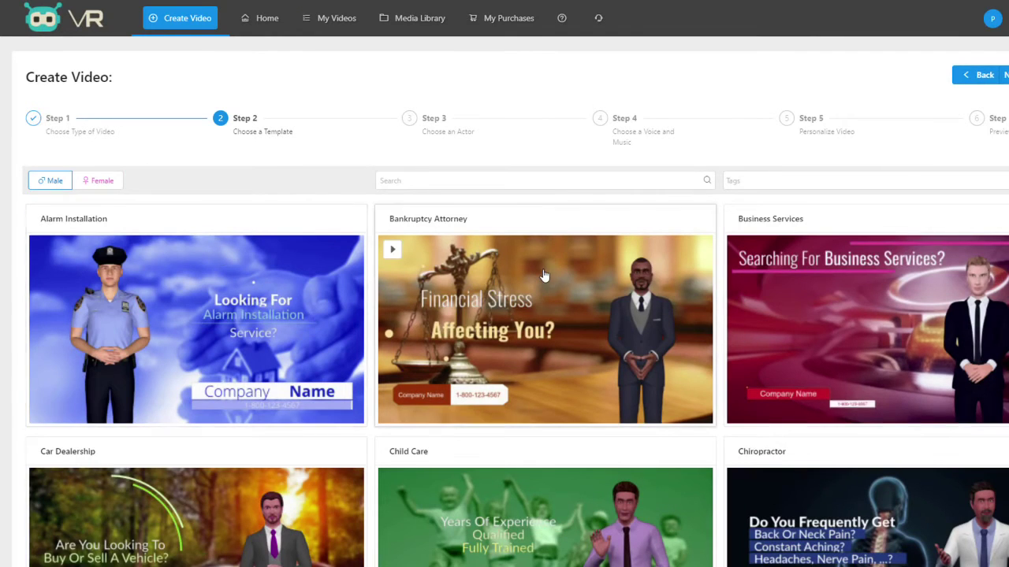
scroll(544, 275, "down", 4)
scroll(472, 307, "up", 2)
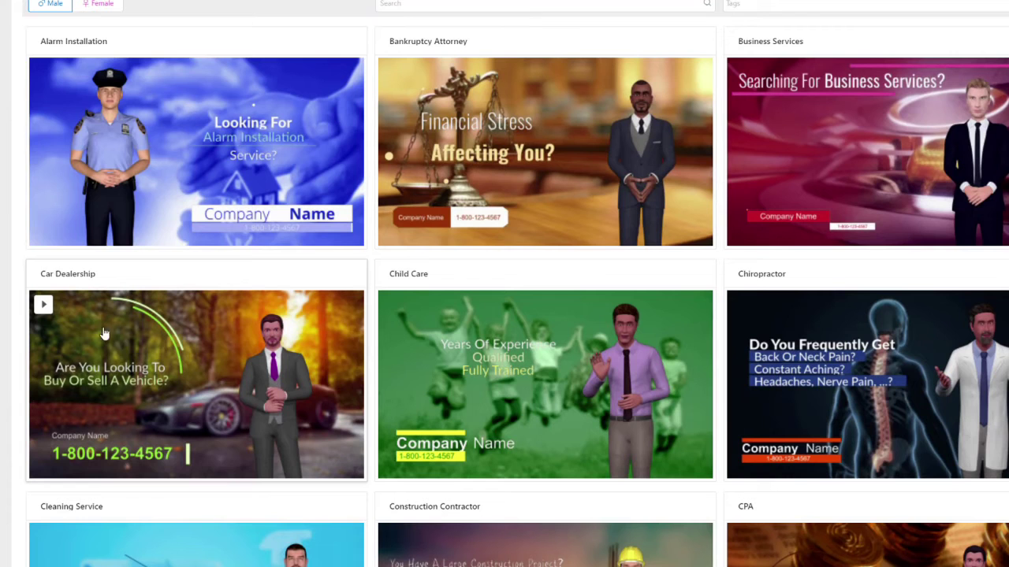
left_click(45, 307)
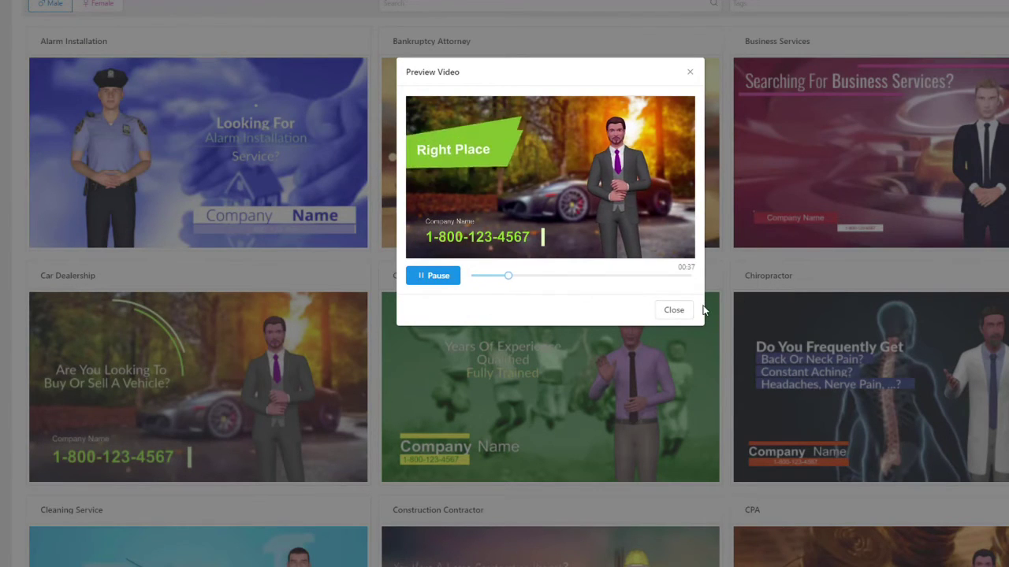
- Pause and close the Car Dealership preview, then select Car Dealership as the template
left_click(436, 281)
left_click(781, 274)
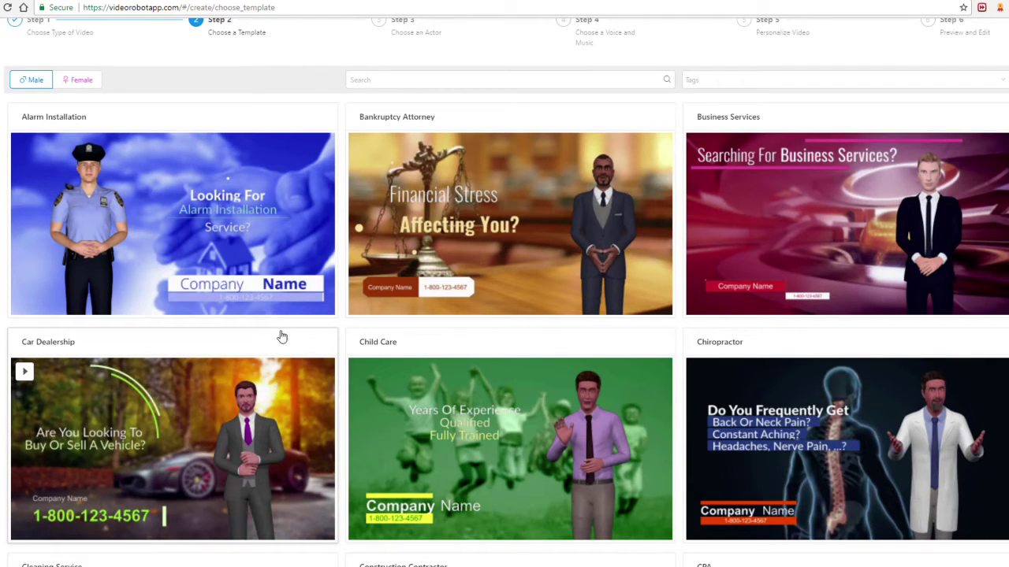
left_click(266, 411)
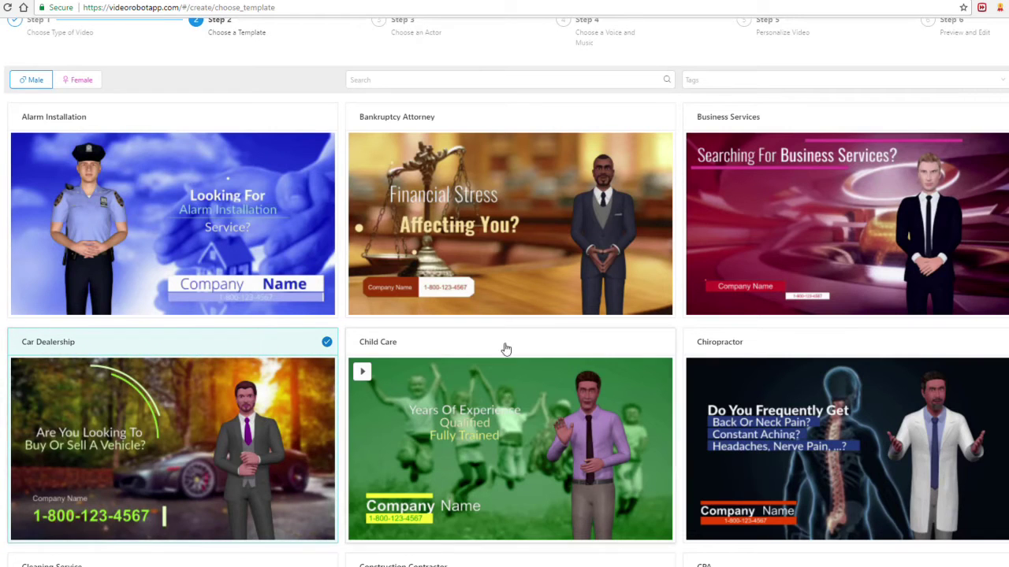
- Move to the actor step and browse the first page of actors, with Hunter selected
scroll(578, 342, "up", 2)
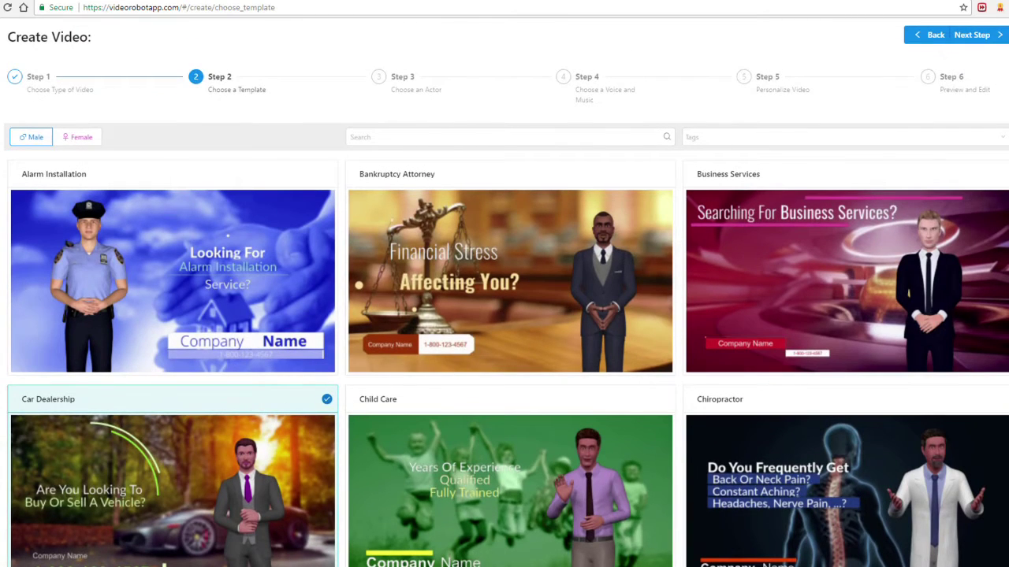
left_click(985, 34)
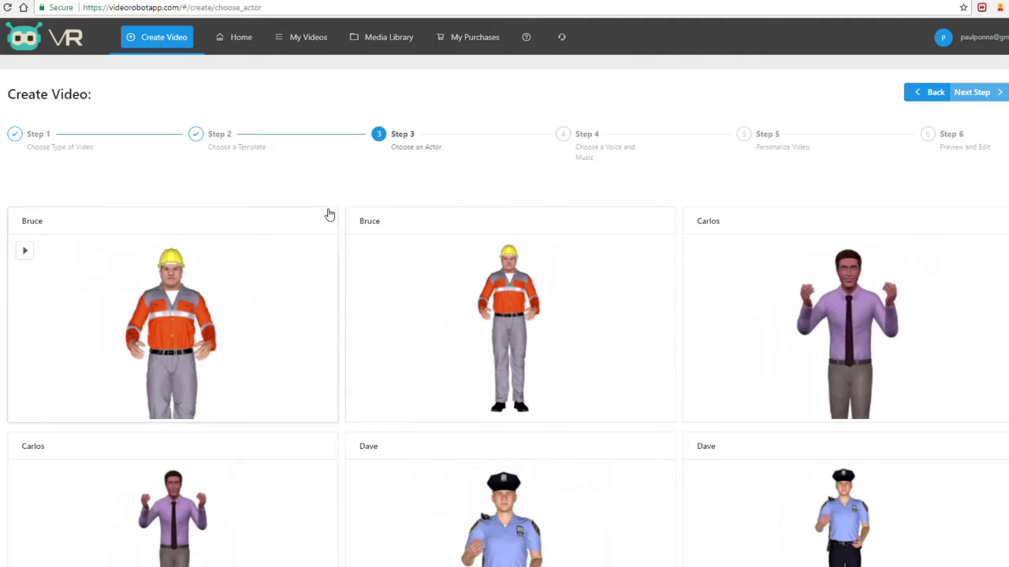
scroll(329, 215, "down", 2)
scroll(245, 174, "down", 3)
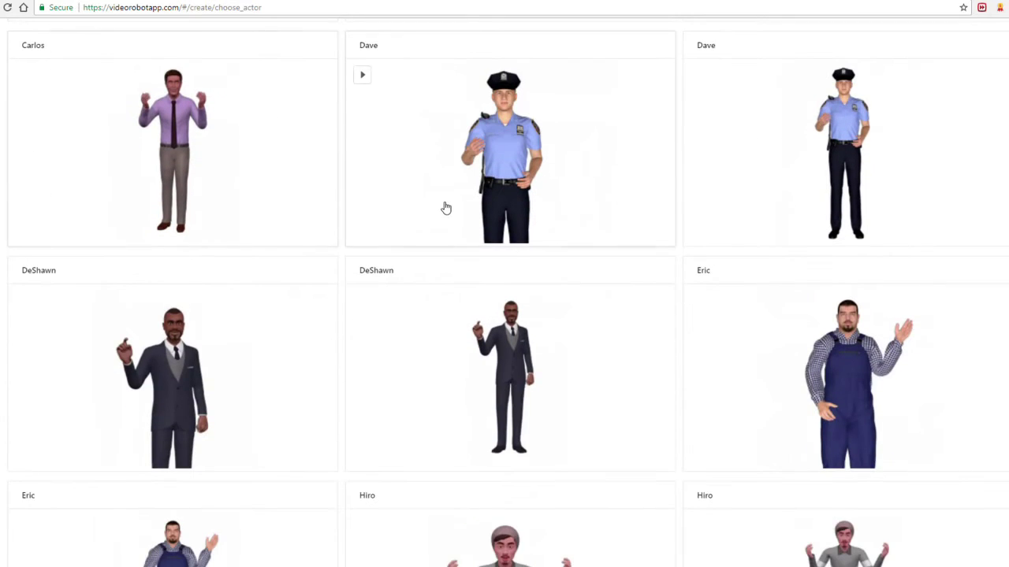
scroll(443, 208, "up", 3)
scroll(275, 237, "down", 1)
scroll(286, 269, "down", 5)
- Browse the next page of actors, then continue to Step 4, Voice and Music
left_click(107, 505)
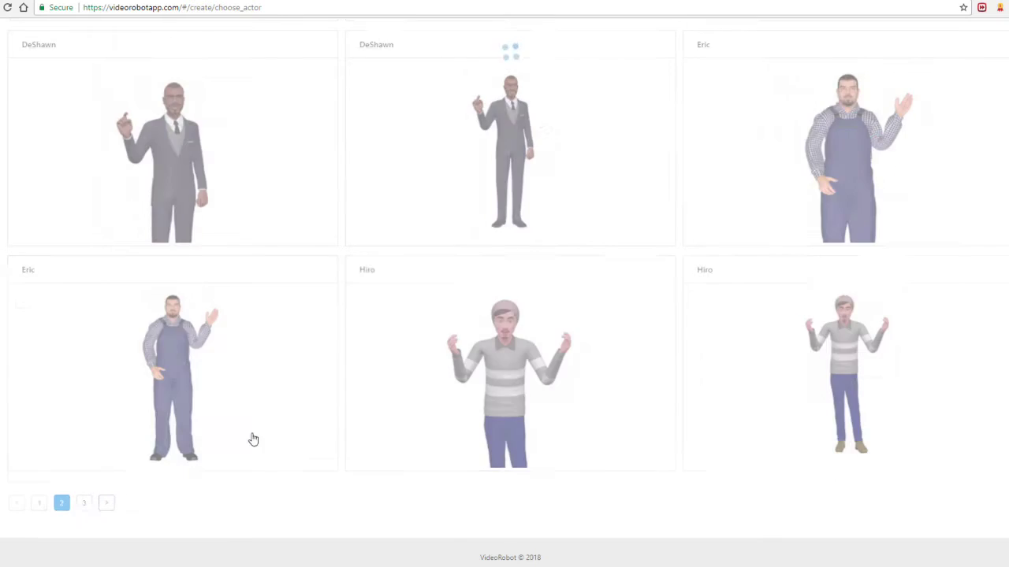
scroll(340, 327, "up", 10)
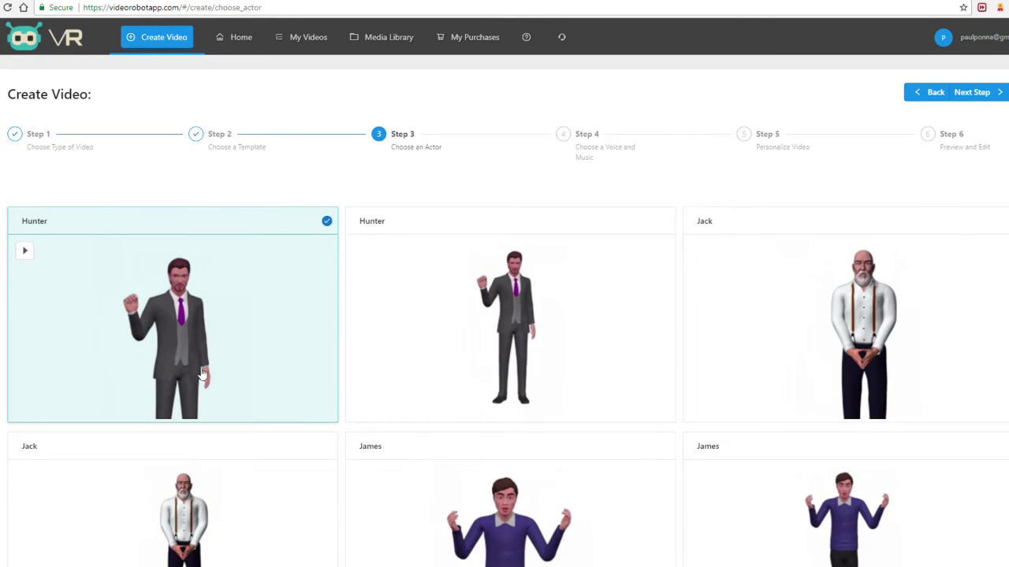
scroll(151, 188, "down", 1)
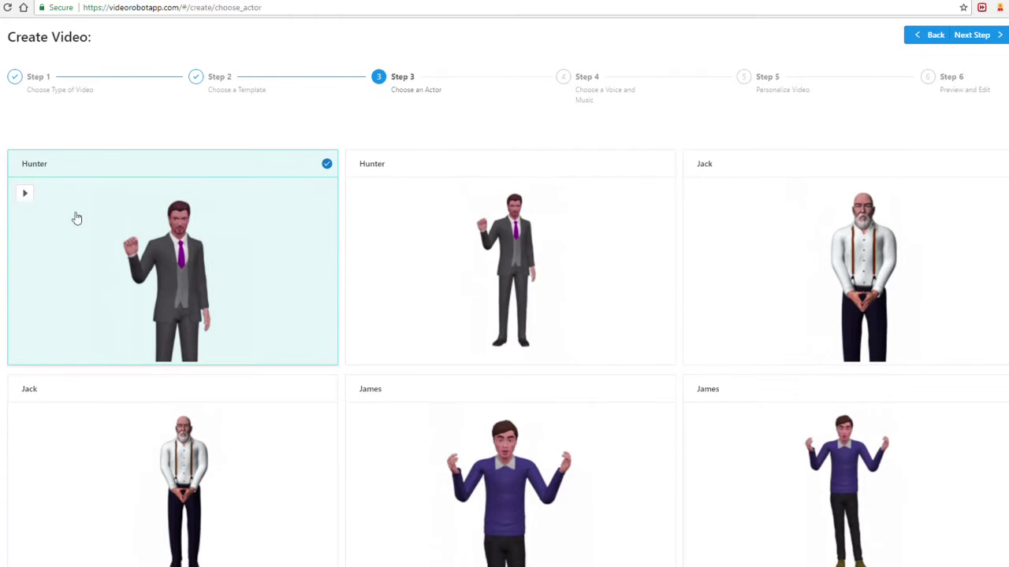
scroll(218, 236, "down", 4)
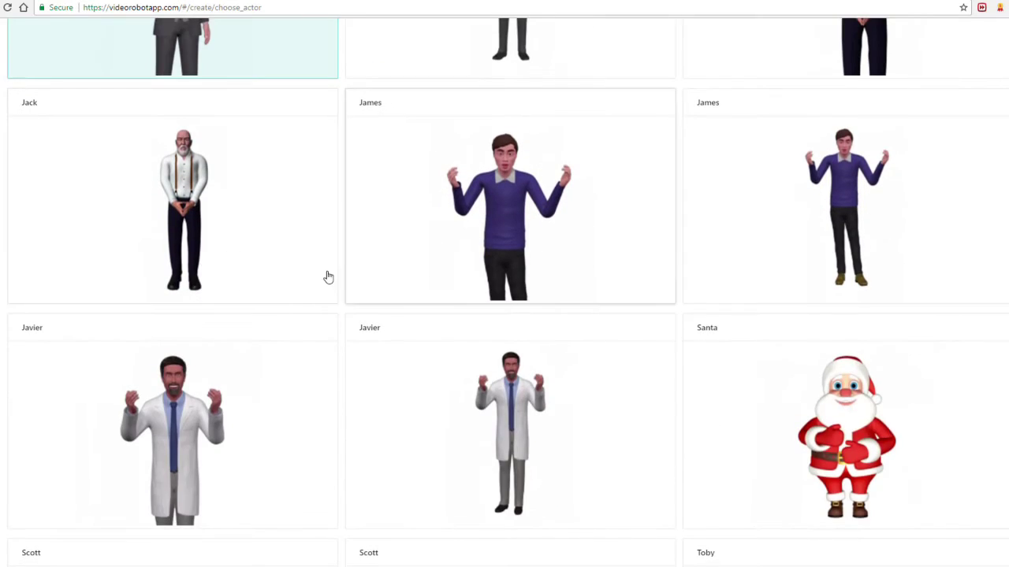
scroll(335, 284, "up", 3)
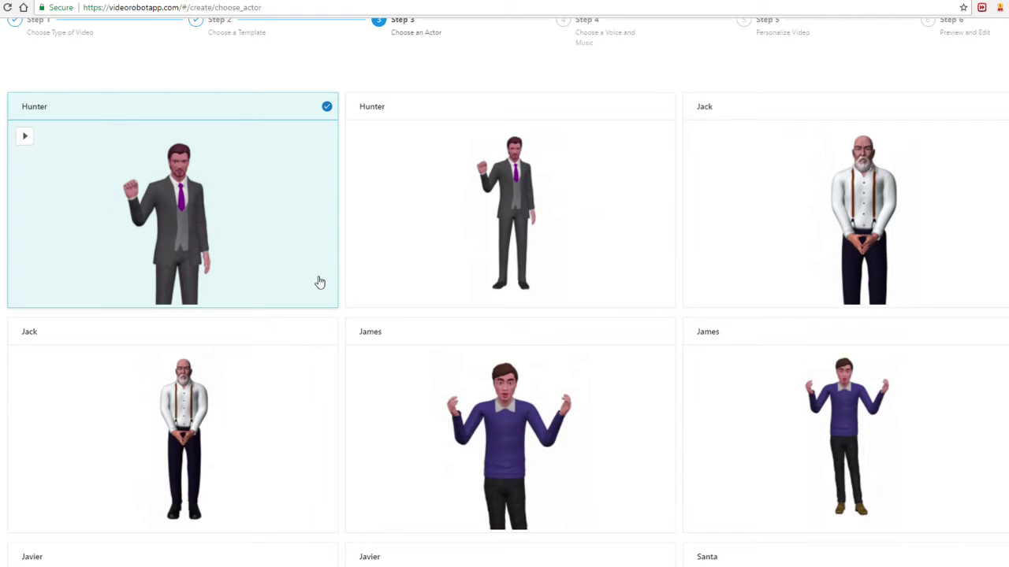
scroll(319, 282, "down", 5)
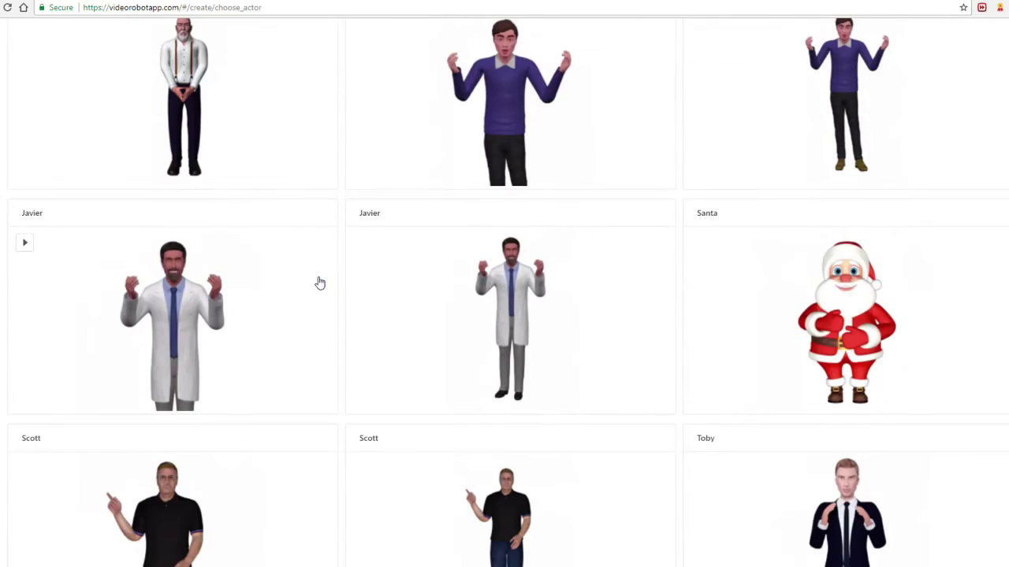
scroll(473, 355, "up", 3)
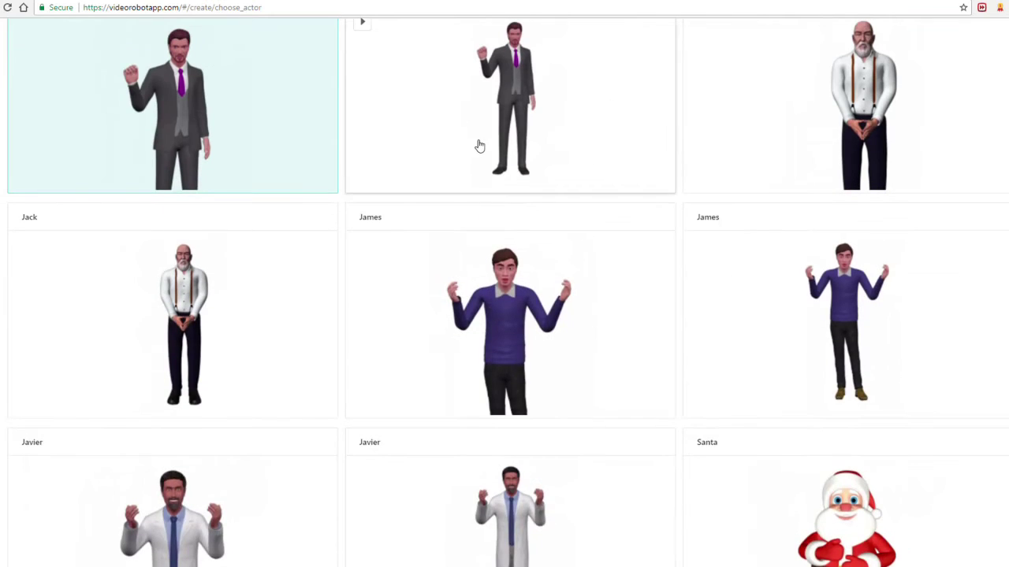
scroll(473, 158, "up", 2)
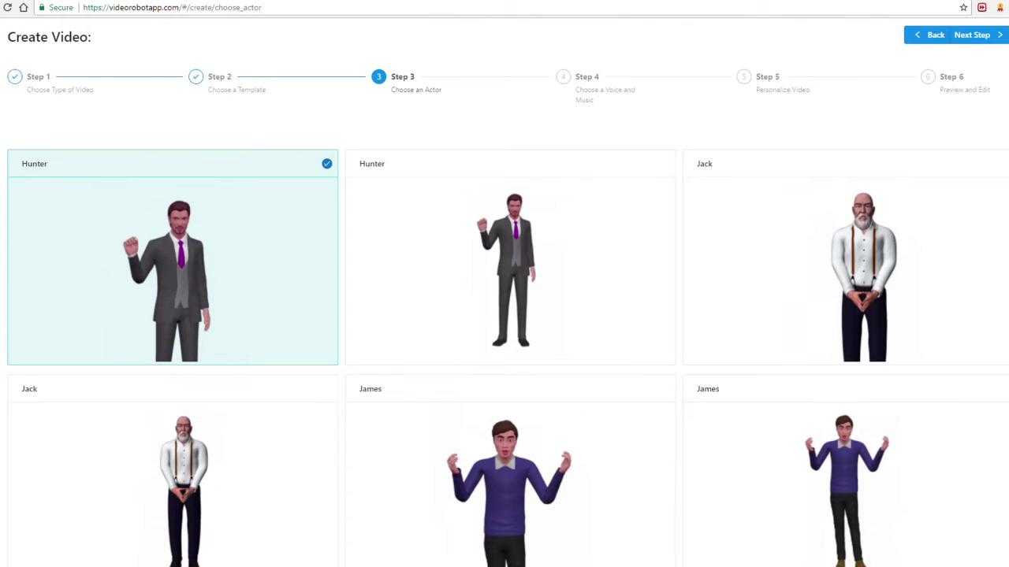
left_click(1001, 37)
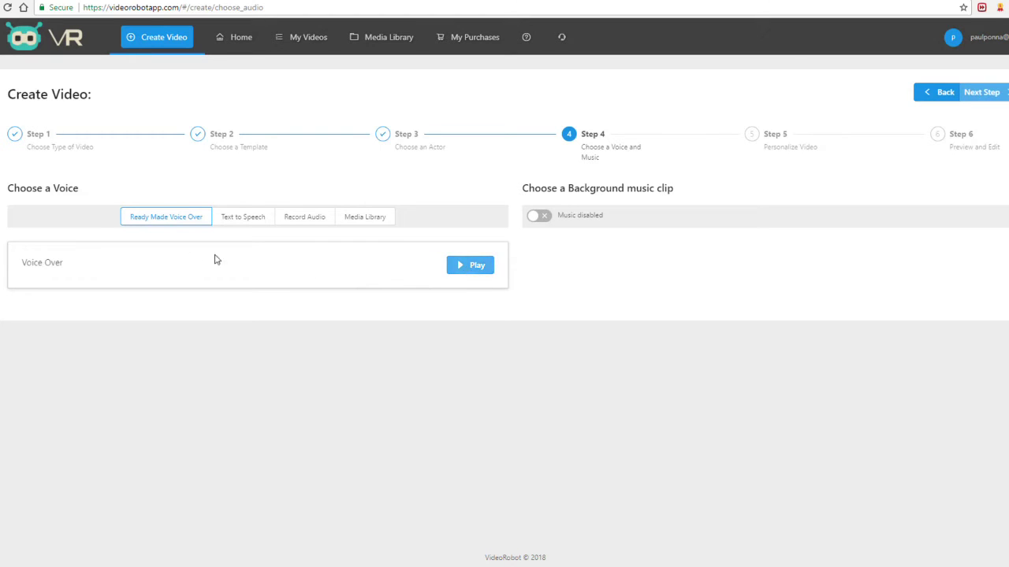
left_click(473, 268)
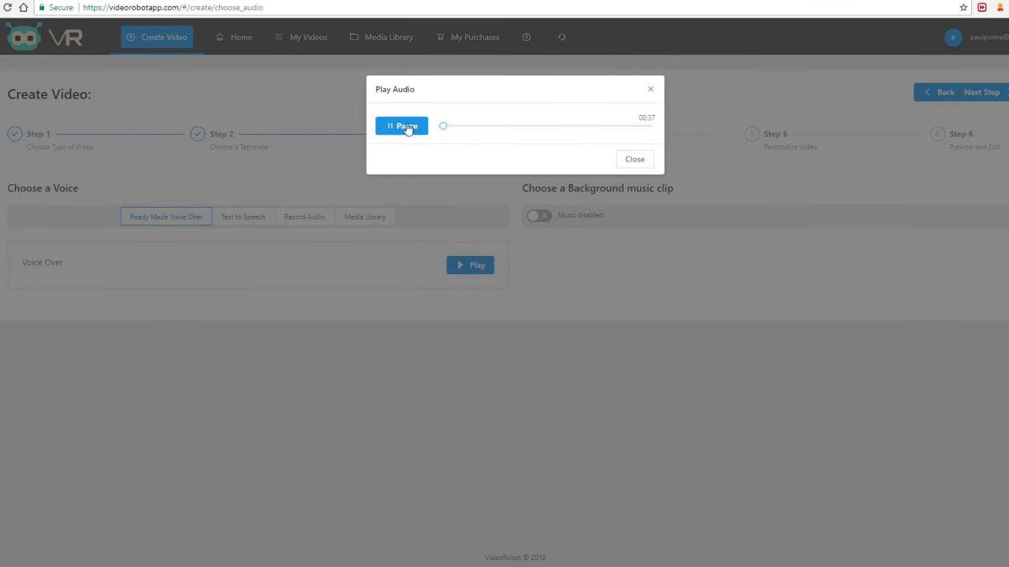
left_click(406, 127)
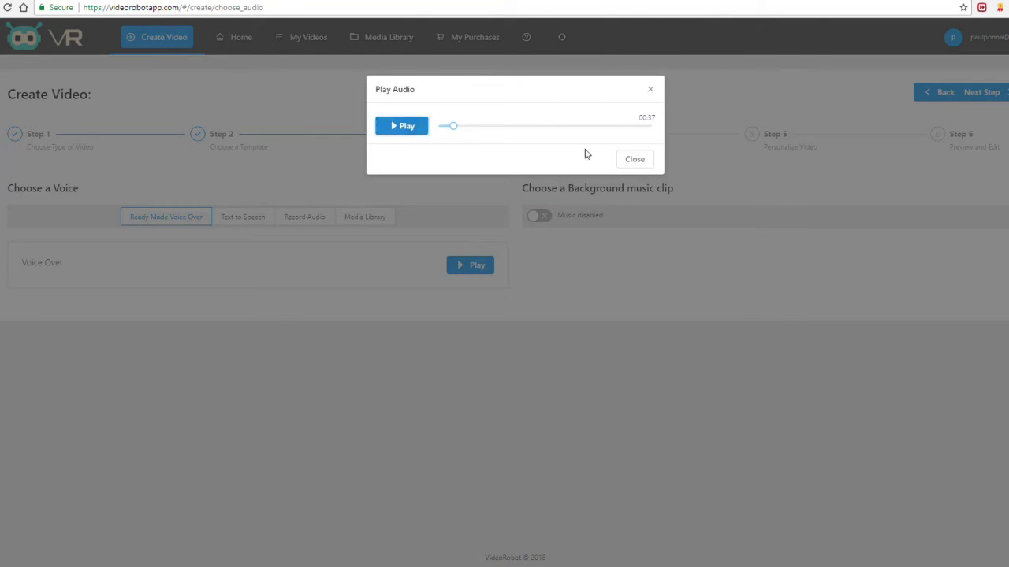
left_click(635, 159)
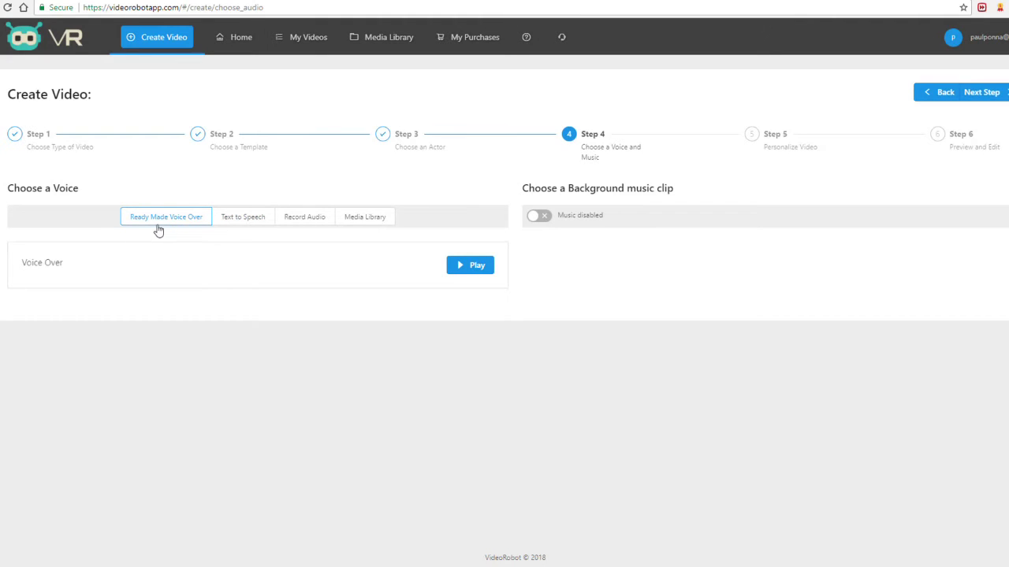
- Review the car dealership Text to Speech script, then switch to the Record Audio option
left_click(256, 221)
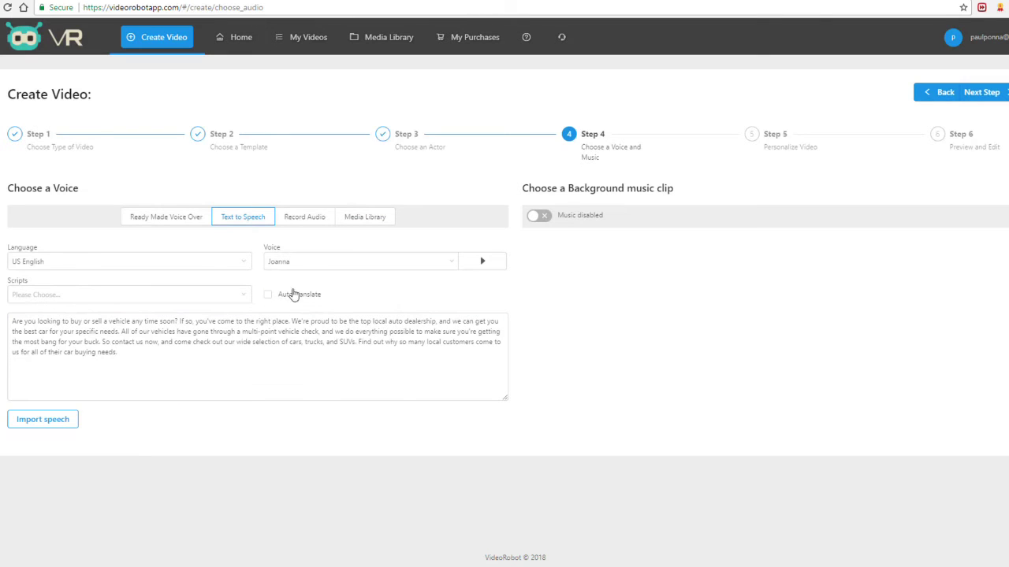
left_click(298, 325)
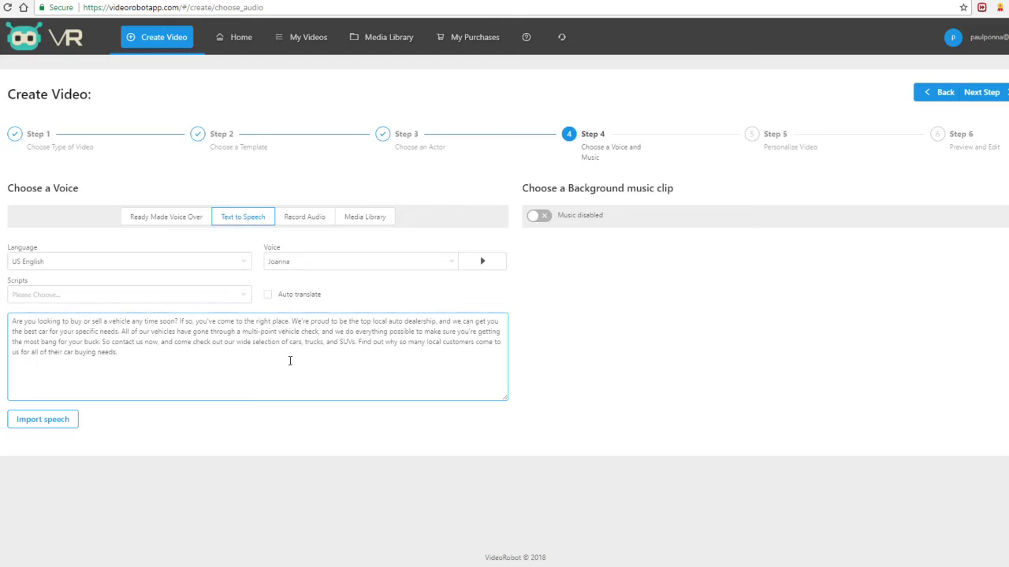
left_click(352, 307)
left_click(314, 225)
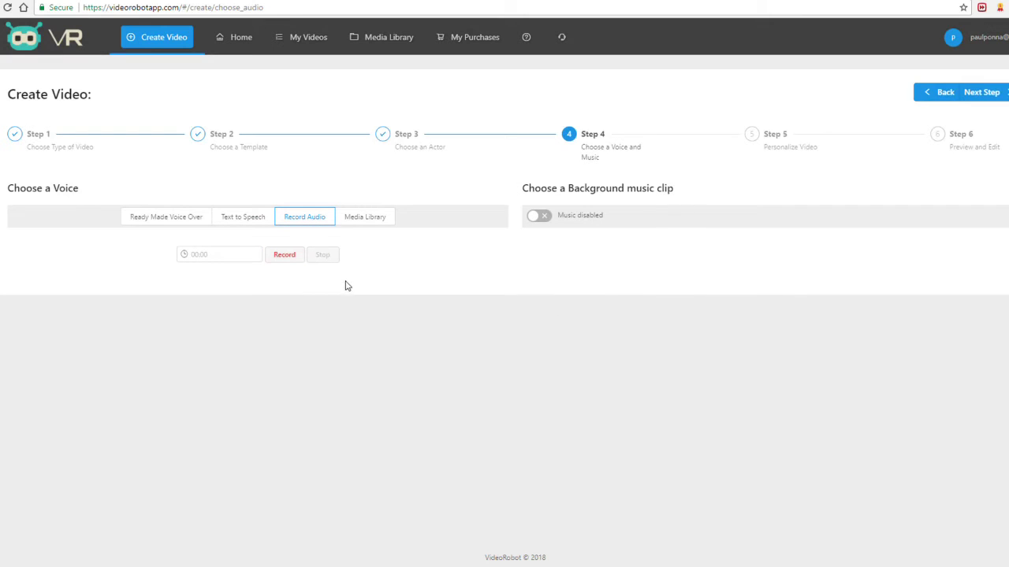
- Open the Media Library voice option and toggle background music on, then off
left_click(377, 224)
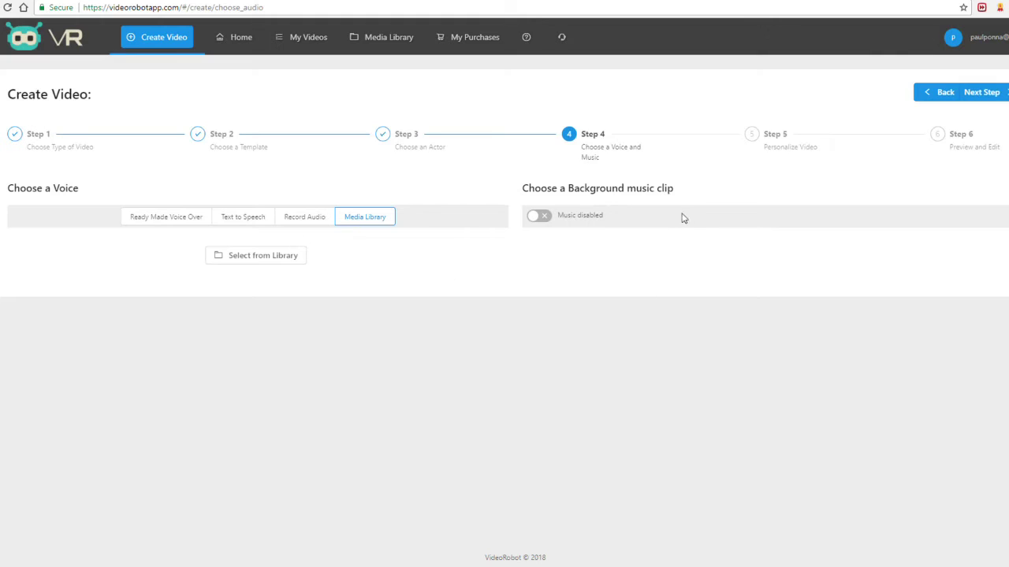
left_click(540, 217)
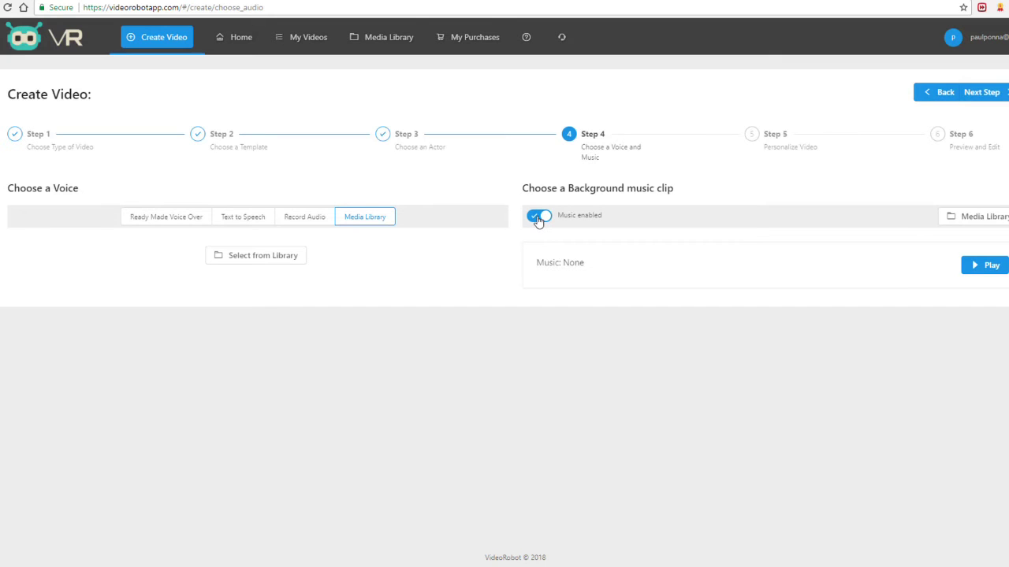
left_click(539, 218)
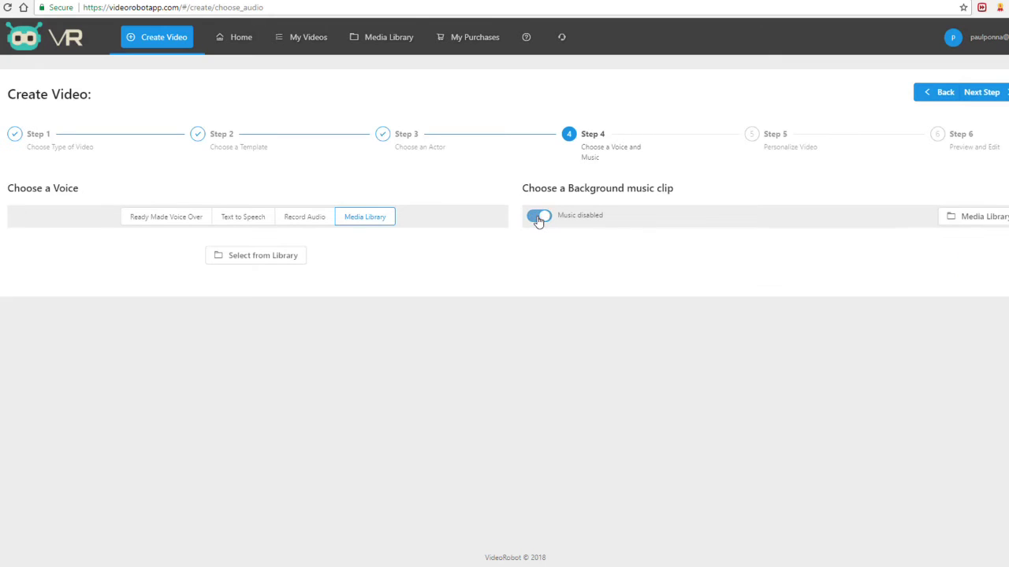
- Return to Ready Made Voice Over and continue to Step 5, Personalize Video
left_click(997, 95)
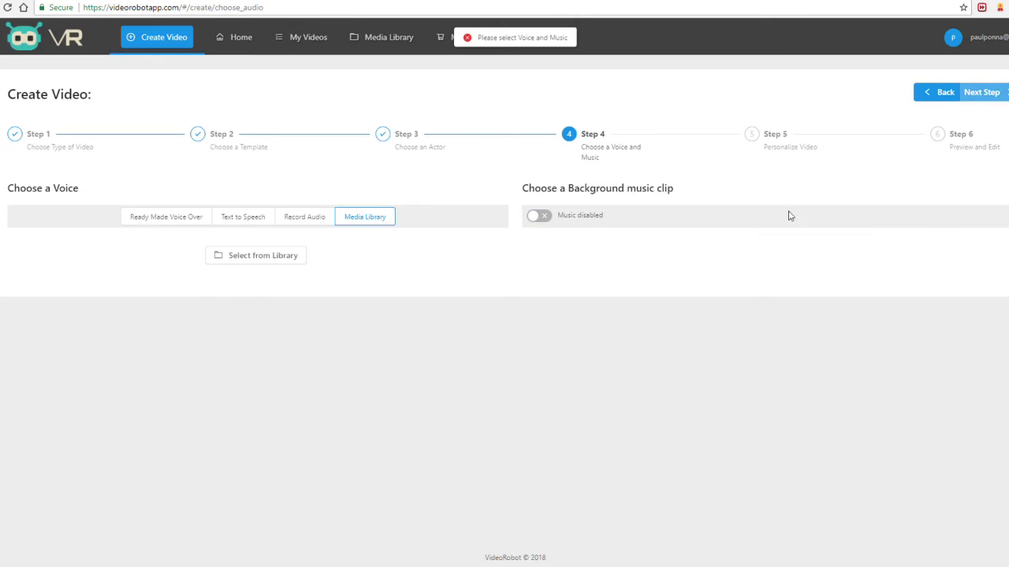
left_click(194, 218)
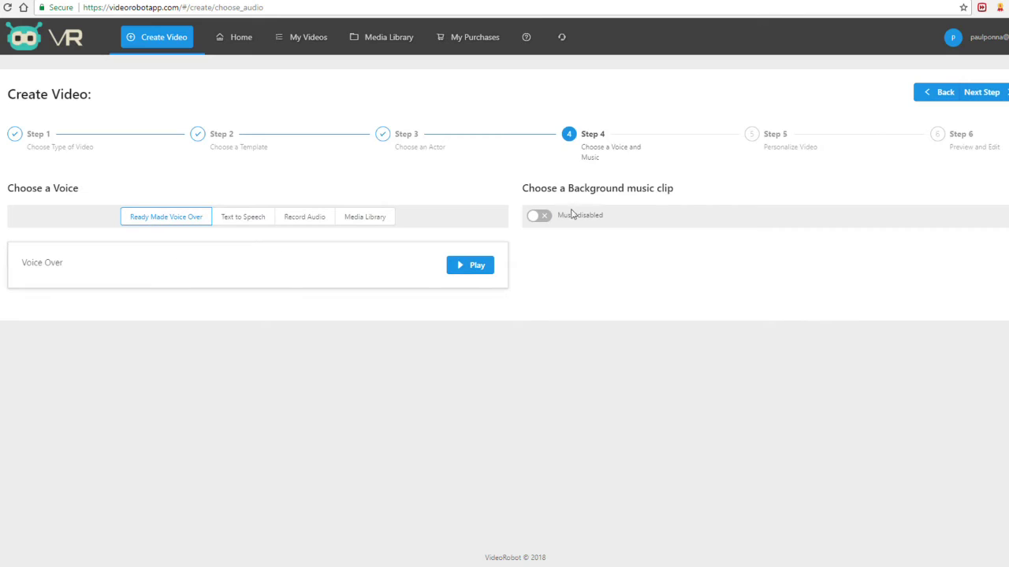
left_click(1004, 96)
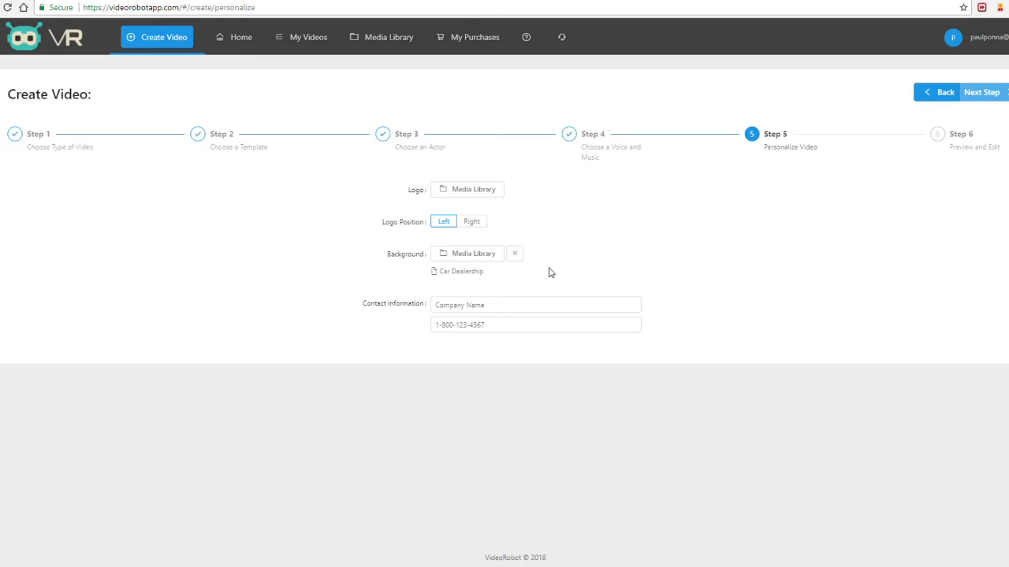
- Keep the Car Dealership background, check the Company Name and phone fields, and go to Step 6
left_click(470, 255)
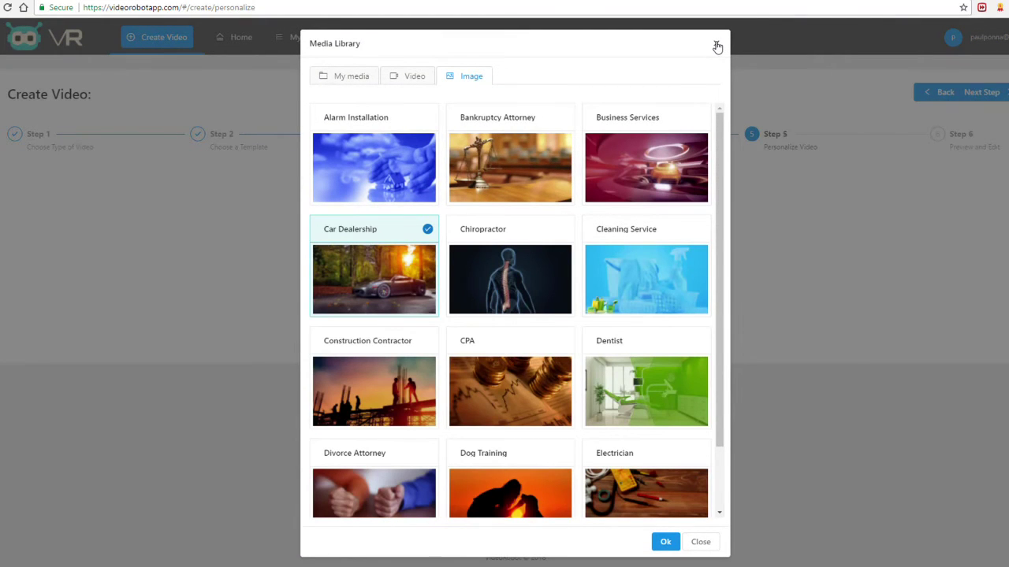
left_click(717, 46)
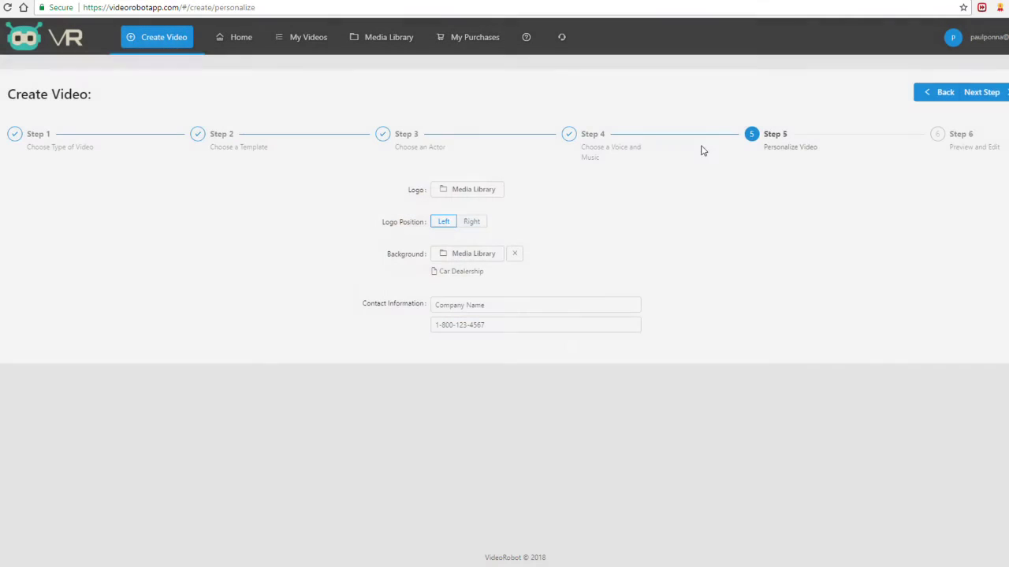
left_click(573, 301)
left_click(523, 321)
left_click(470, 304)
left_click(607, 344)
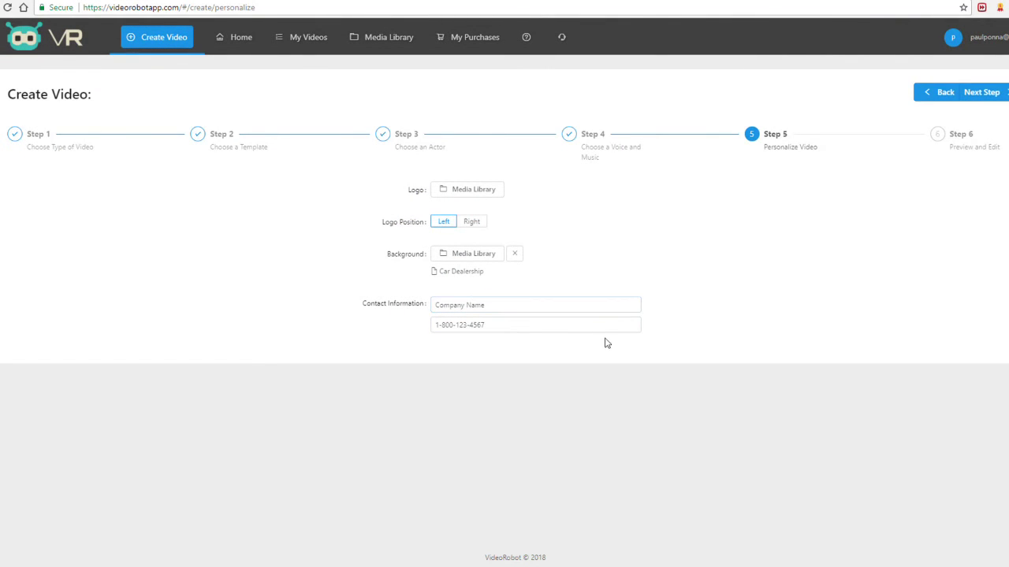
left_click(1002, 92)
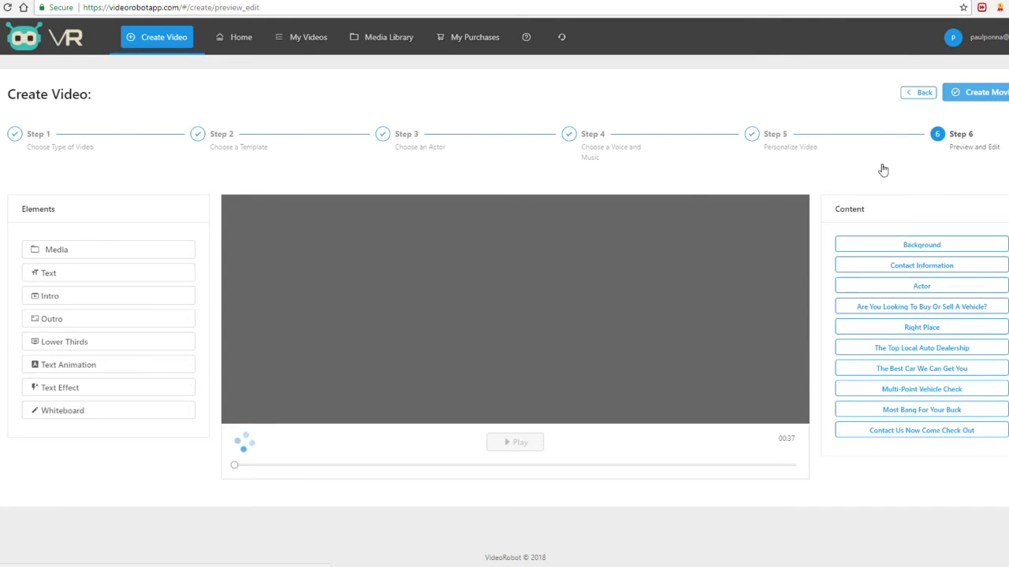